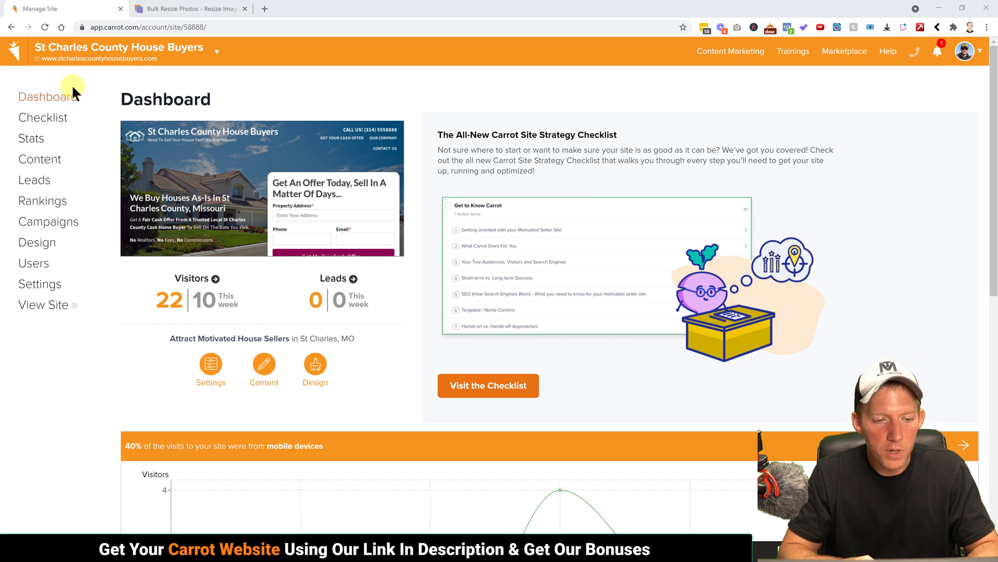
Go to Content > Landing Pages and start adding a new landing page
{"action": "left_click", "coordinate": [50, 167]}
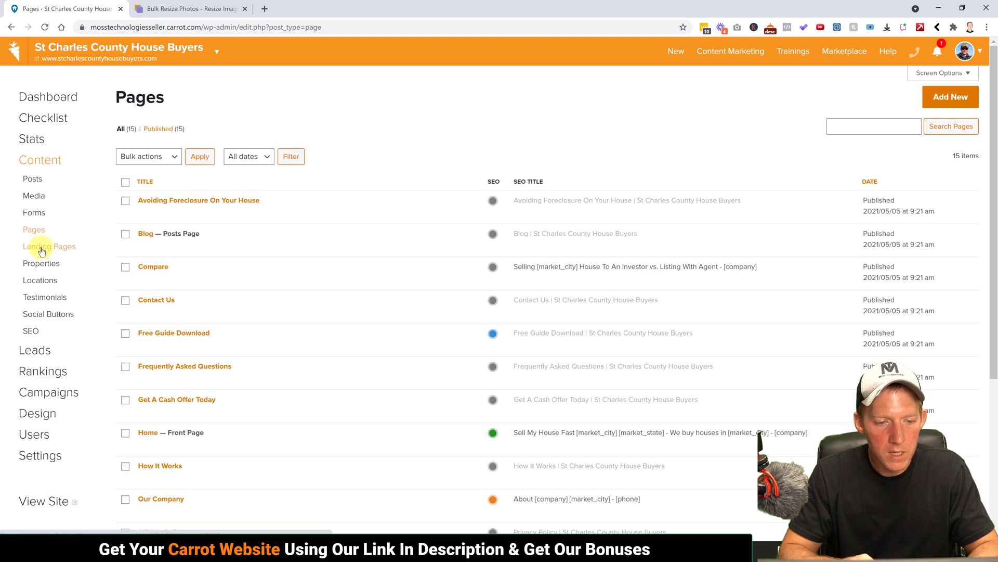
{"action": "left_click", "coordinate": [43, 251]}
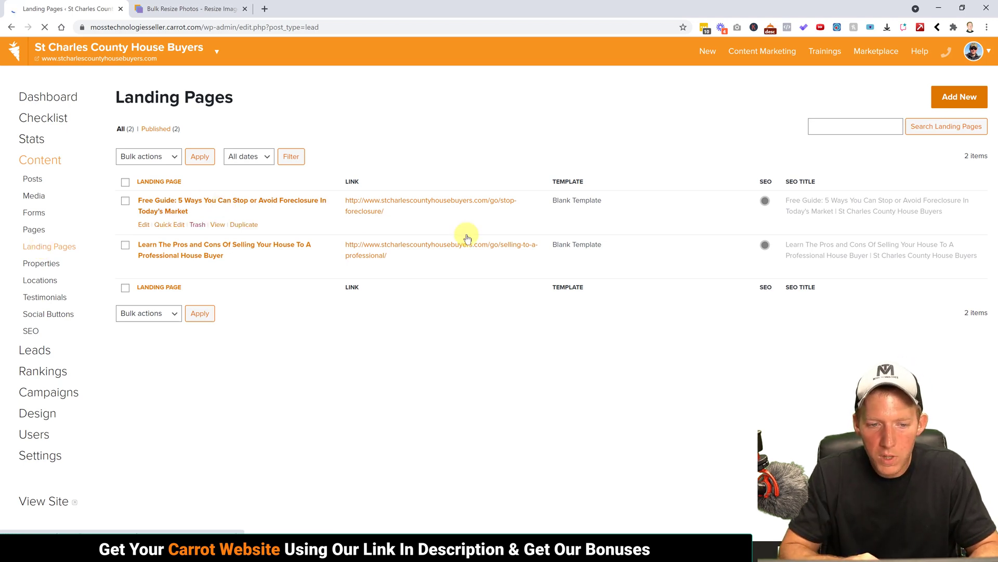
{"action": "left_click", "coordinate": [952, 102]}
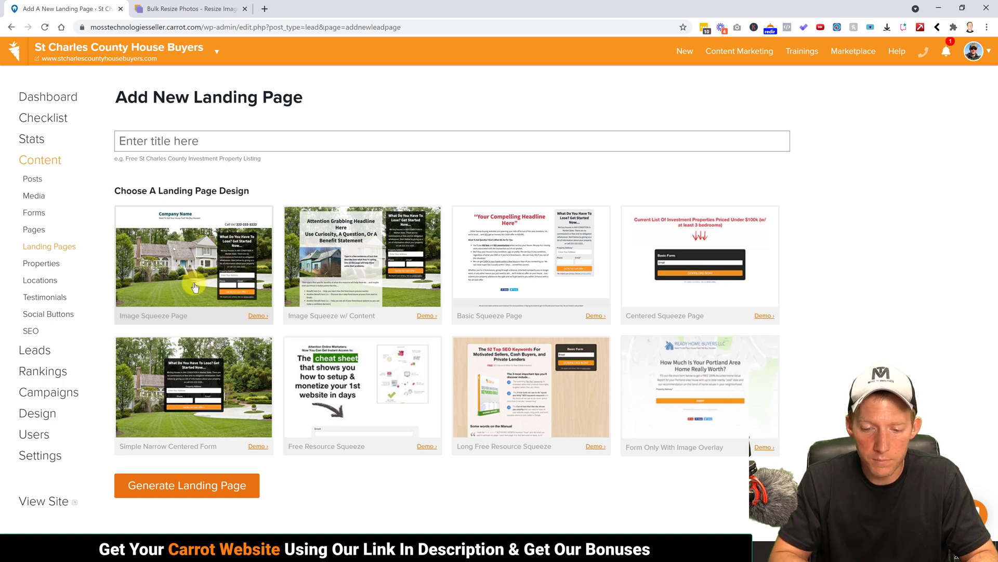
Title the page 'Test landing page' and generate it from the Centered Squeeze Page design
{"action": "left_click", "coordinate": [282, 140]}
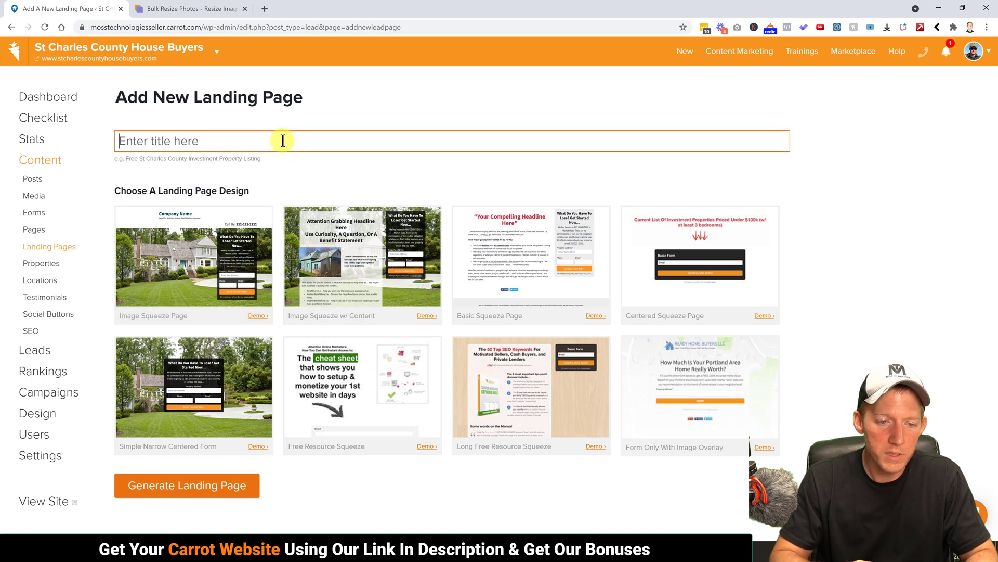
{"action": "type", "text": "Test la"}
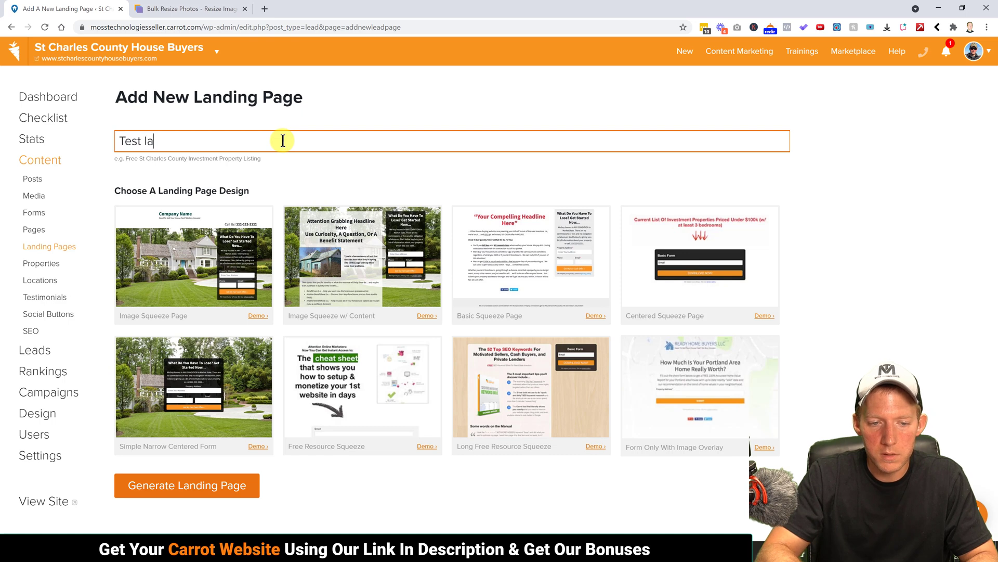
{"action": "type", "text": "nding page"}
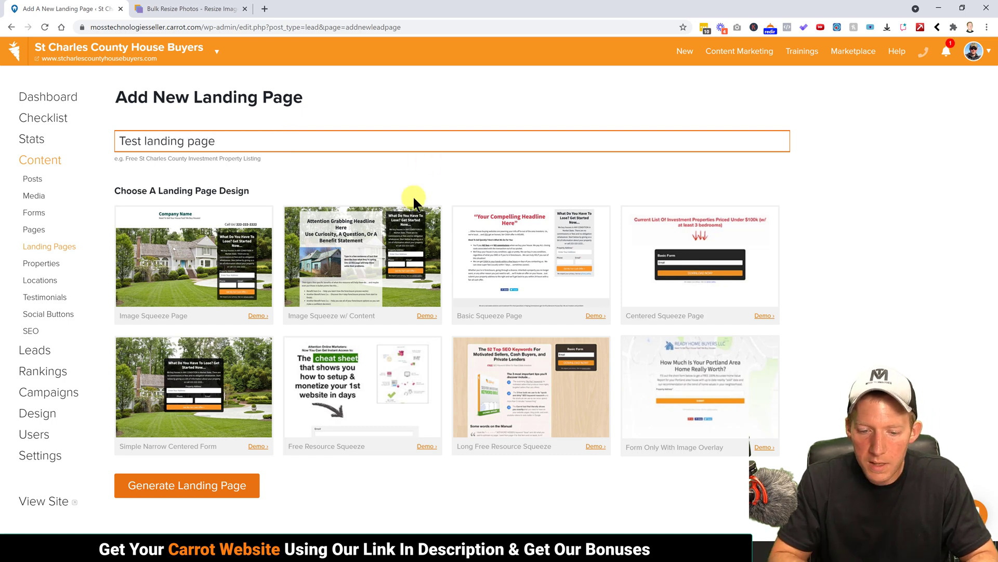
{"action": "left_click", "coordinate": [718, 289]}
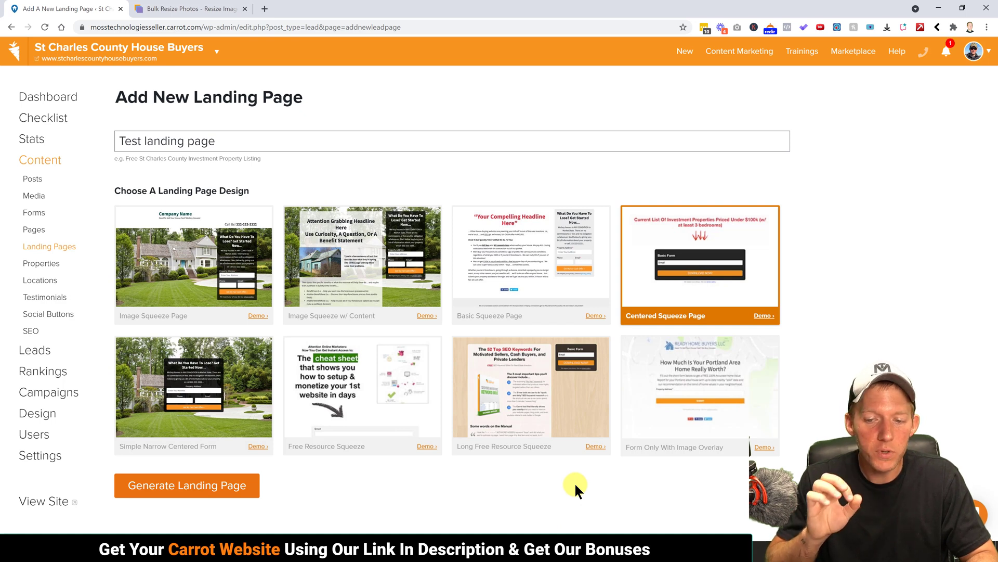
{"action": "left_click", "coordinate": [518, 284]}
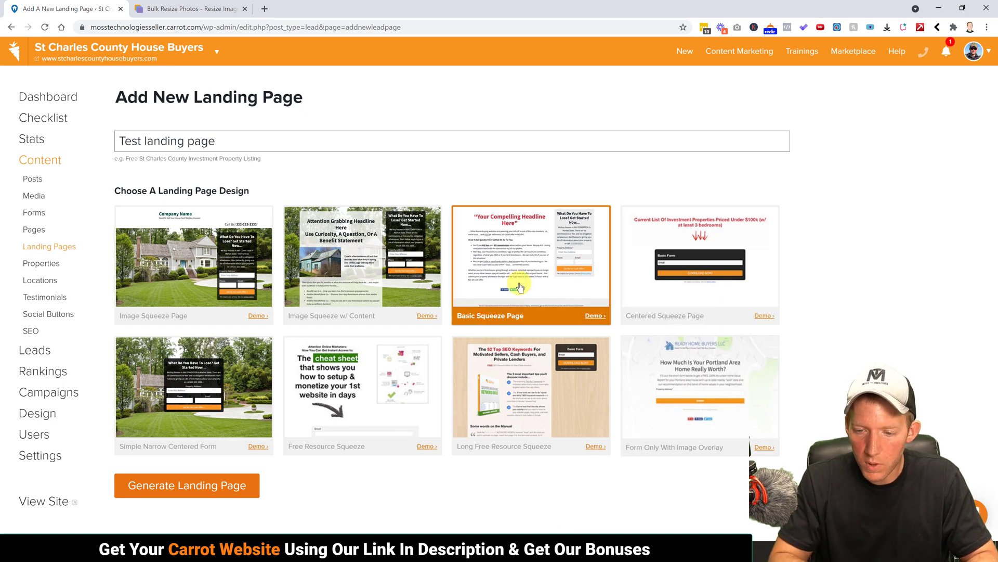
{"action": "left_click", "coordinate": [745, 266]}
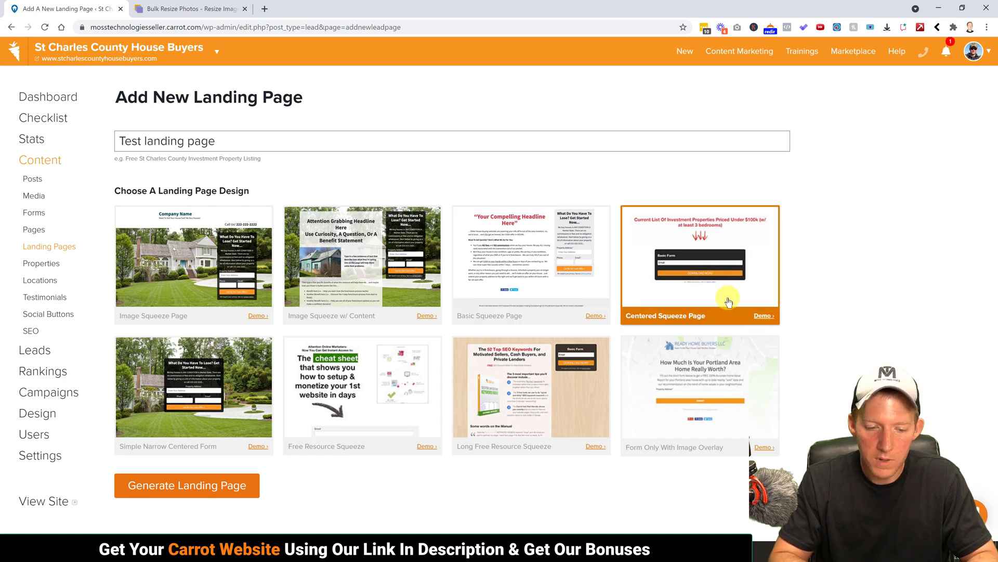
{"action": "left_click", "coordinate": [180, 497]}
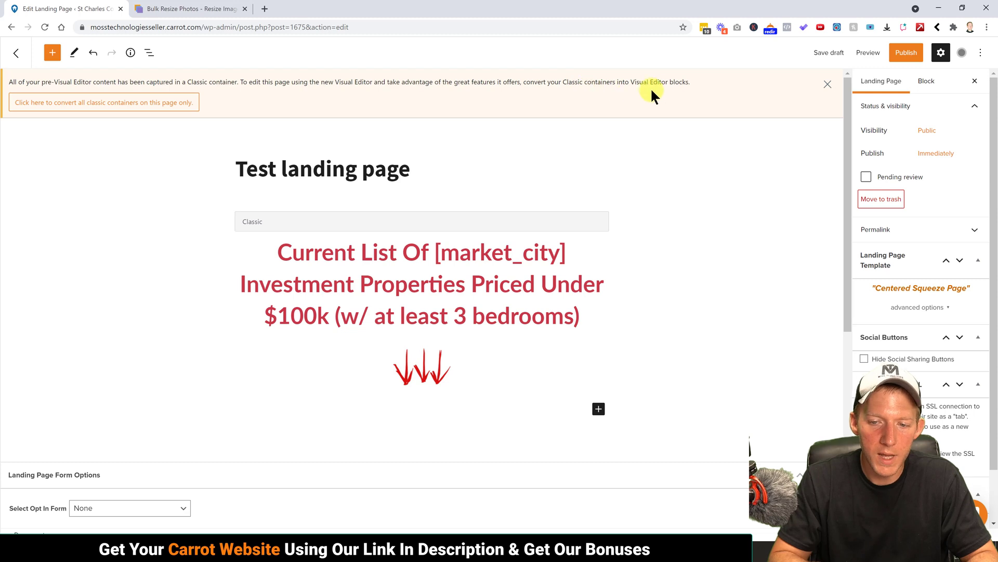
Convert this page's classic containers into blocks, then check the title and page content
{"action": "left_click", "coordinate": [159, 102]}
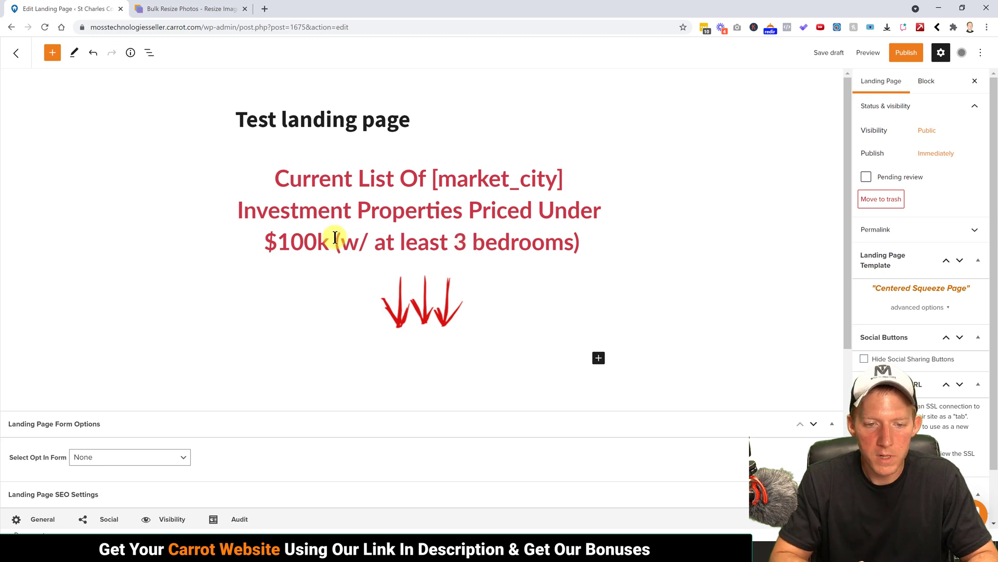
{"action": "mouse_move", "coordinate": [237, 119]}
{"action": "left_mouse_down"}
{"action": "mouse_move", "coordinate": [416, 111]}
{"action": "mouse_move", "coordinate": [403, 120]}
{"action": "mouse_move", "coordinate": [227, 120]}
{"action": "left_mouse_up"}
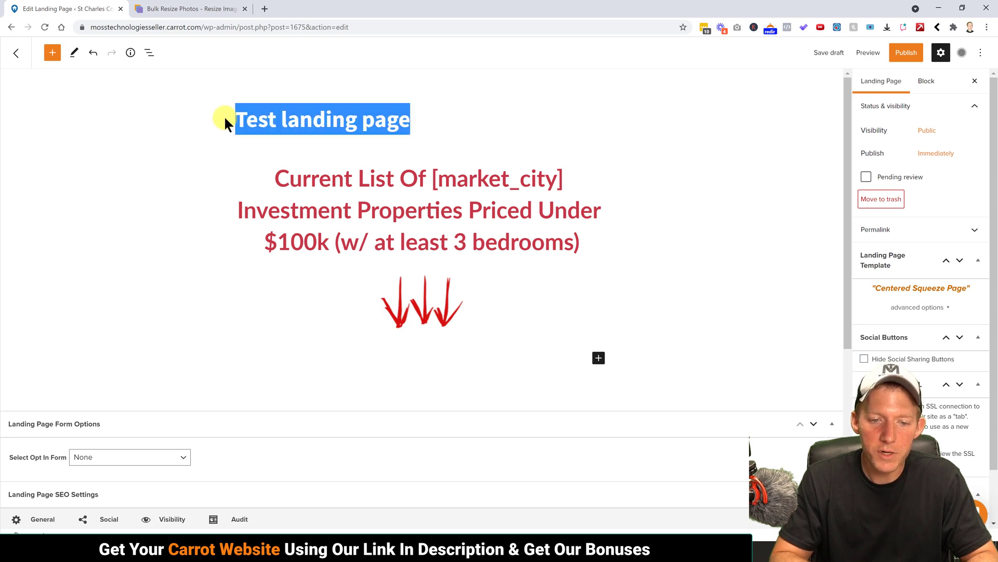
{"action": "left_click", "coordinate": [266, 117]}
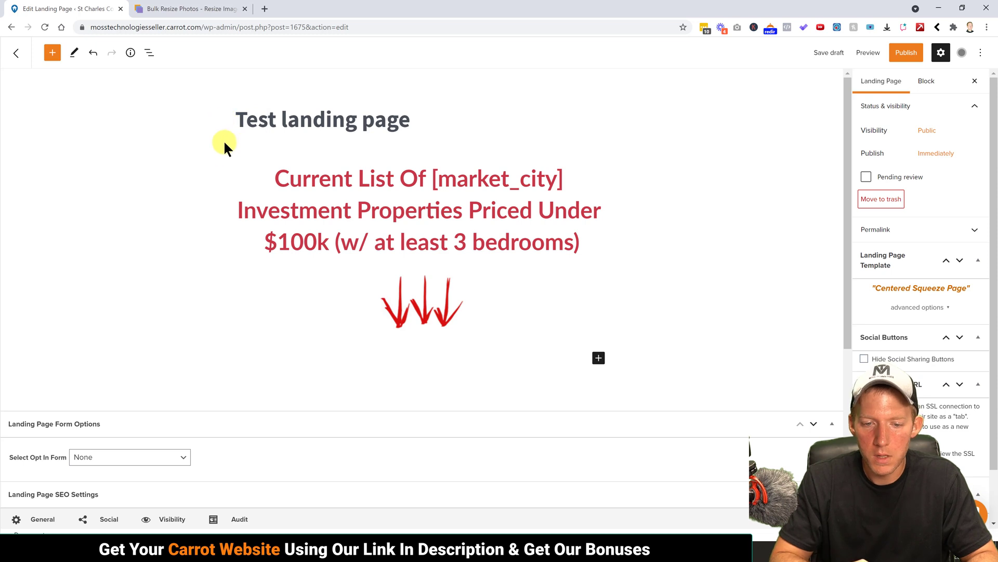
{"action": "scroll", "coordinate": [239, 183], "scroll_direction": "down", "scroll_amount": 1}
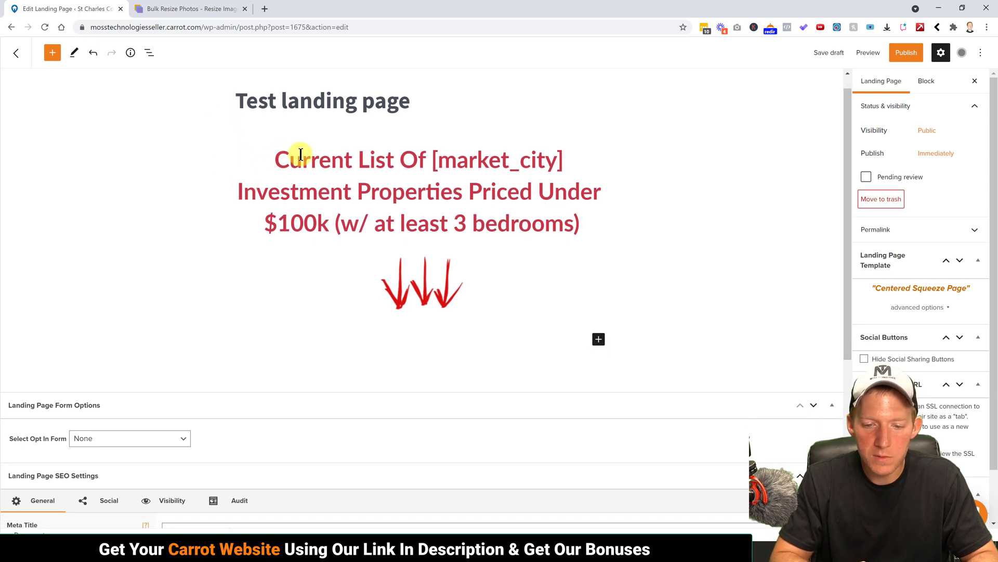
{"action": "scroll", "coordinate": [328, 186], "scroll_direction": "down", "scroll_amount": 1}
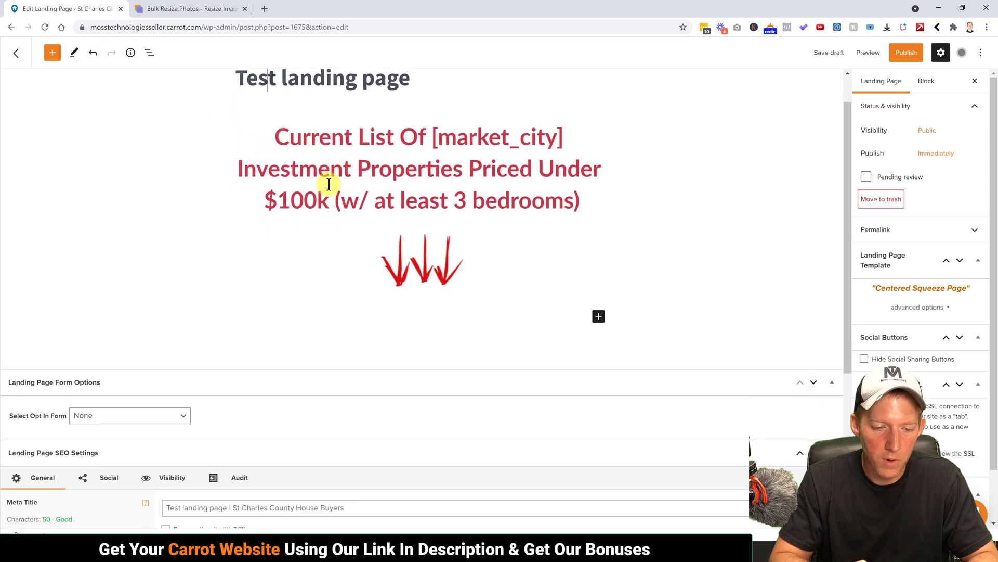
{"action": "scroll", "coordinate": [329, 184], "scroll_direction": "up", "scroll_amount": 1}
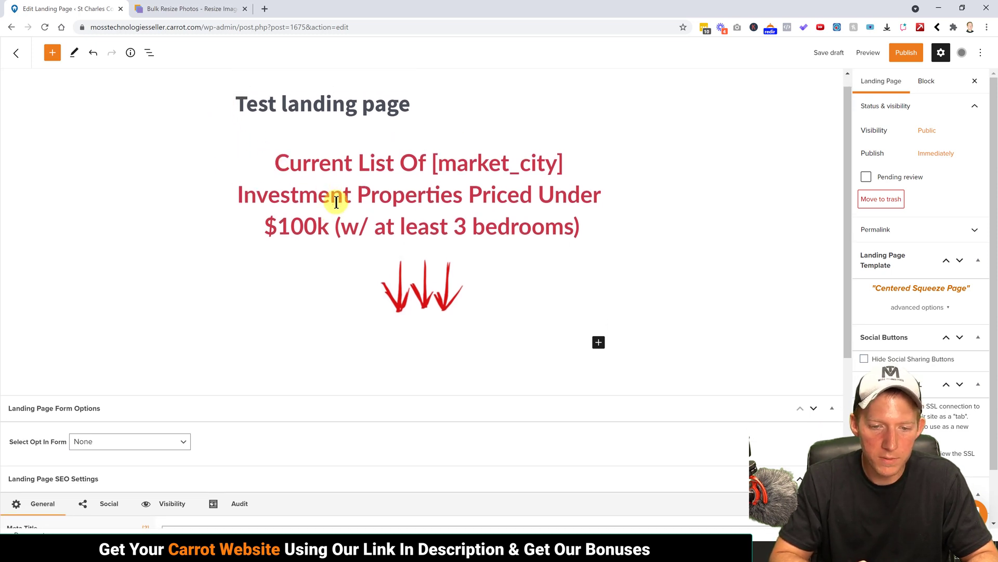
Preview Test landing page in a new tab, then switch back to the Edit Landing Page tab
{"action": "left_click", "coordinate": [860, 48]}
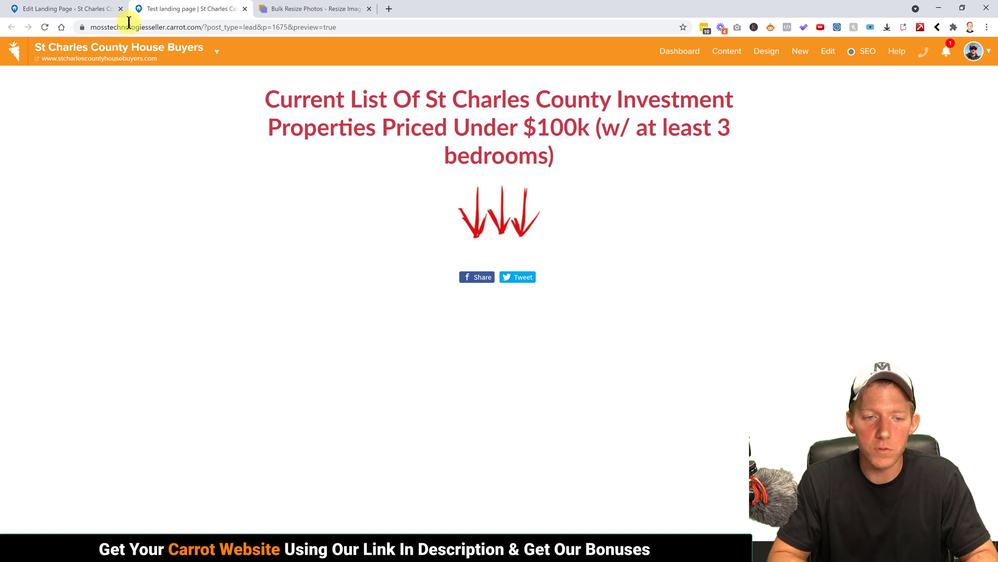
{"action": "left_click", "coordinate": [76, 9]}
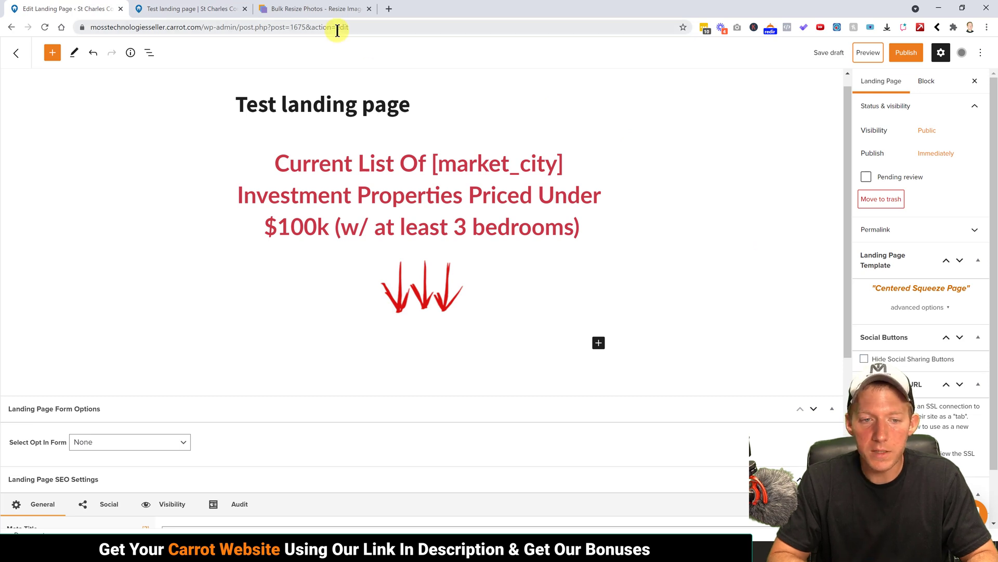
{"action": "left_click", "coordinate": [198, 7]}
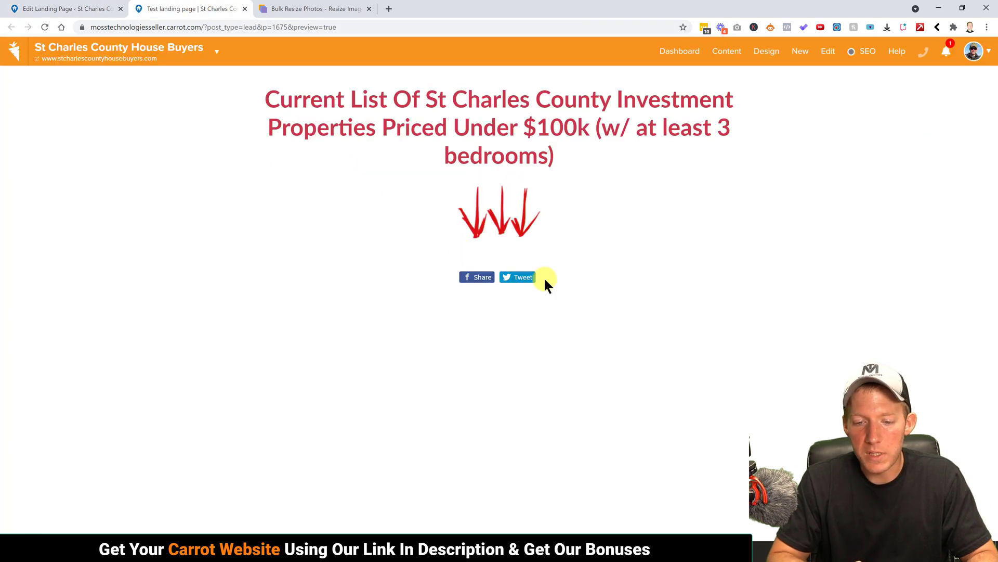
{"action": "left_click", "coordinate": [98, 5]}
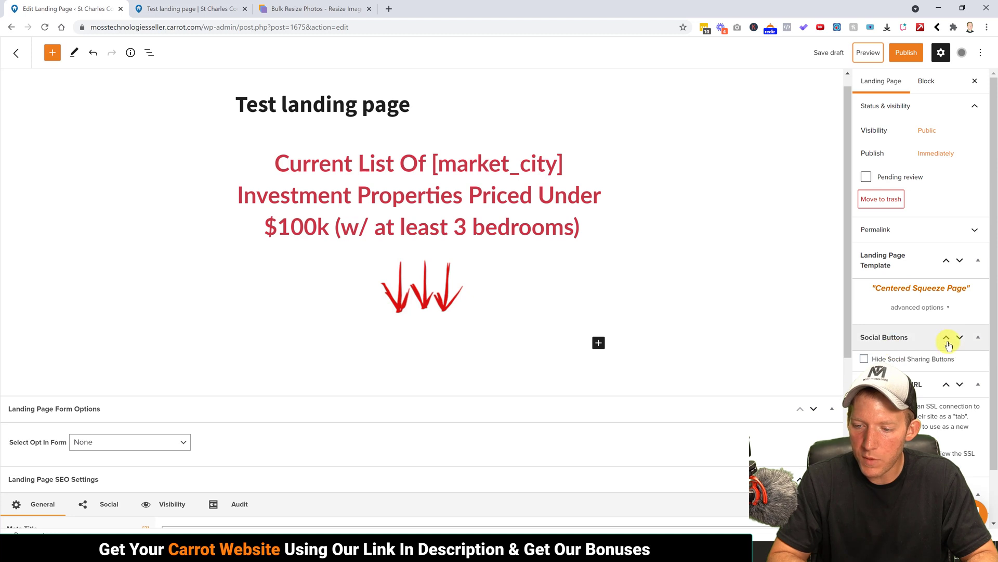
Check Hide Social Sharing Buttons and set the opt-in form to 'Get An Offer Today, Sell In A Matter Of Days...'
{"action": "left_click", "coordinate": [864, 359]}
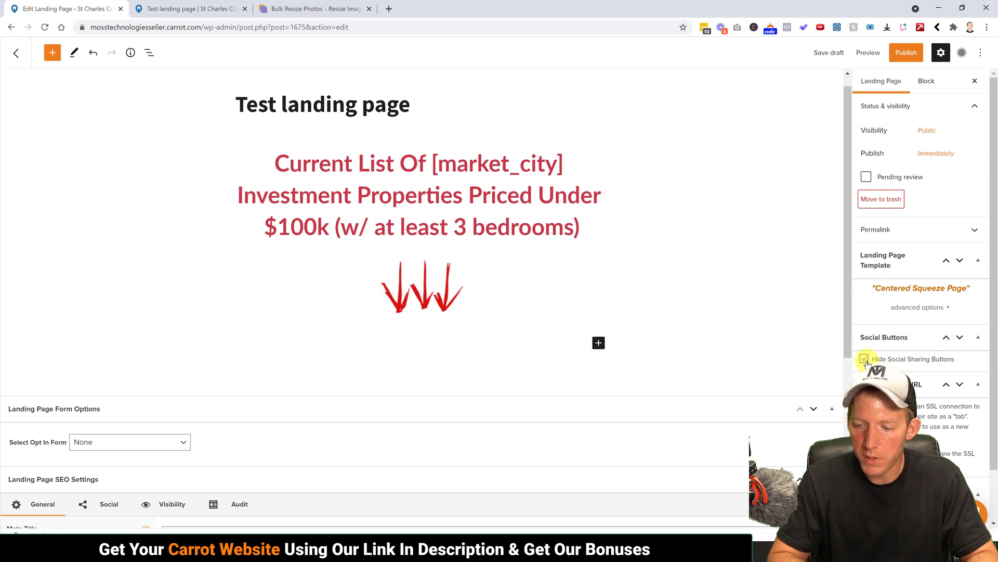
{"action": "scroll", "coordinate": [994, 359], "scroll_direction": "down", "scroll_amount": 1}
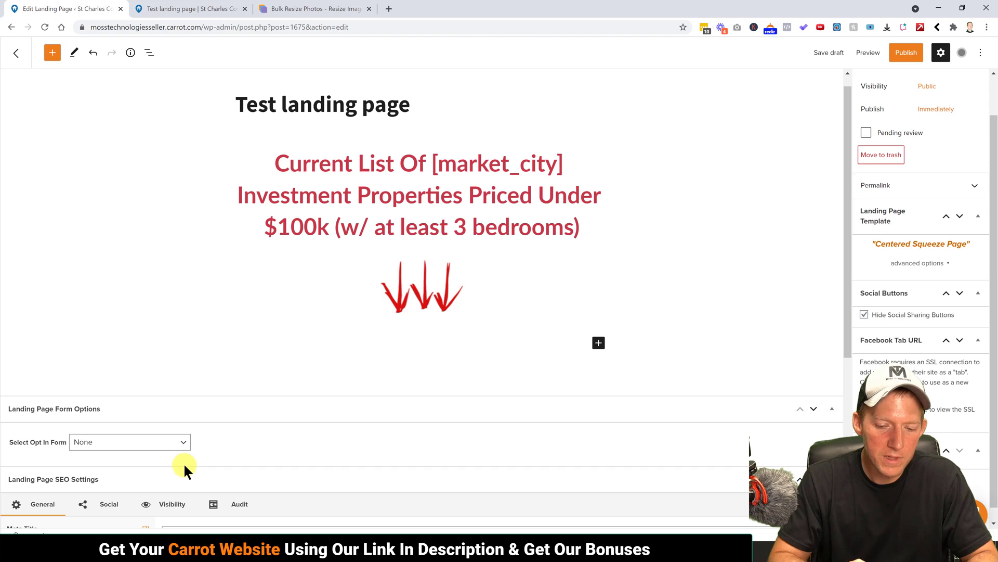
{"action": "scroll", "coordinate": [183, 463], "scroll_direction": "down", "scroll_amount": 2}
{"action": "scroll", "coordinate": [183, 462], "scroll_direction": "up", "scroll_amount": 1}
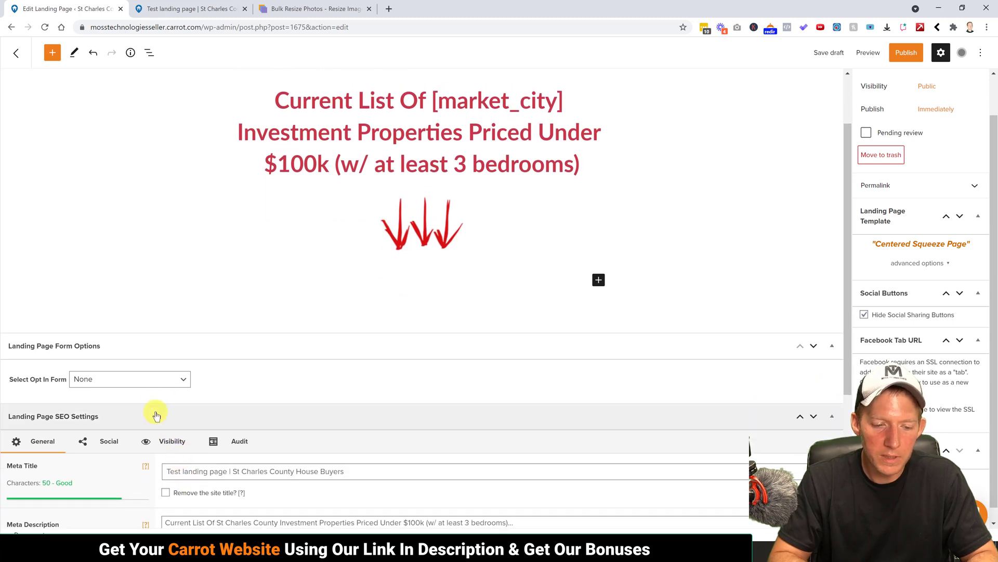
{"action": "left_click", "coordinate": [158, 385]}
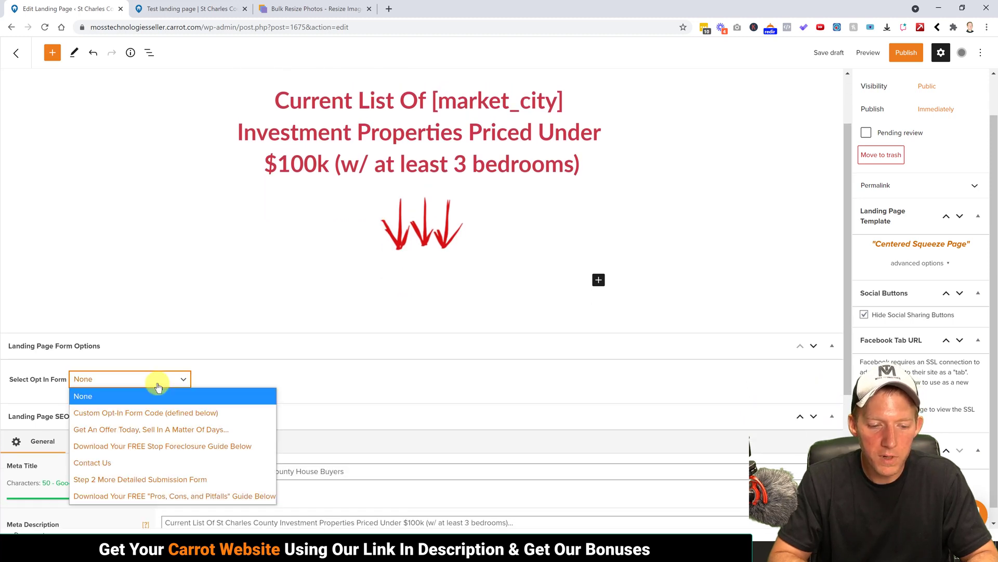
{"action": "left_click", "coordinate": [163, 429]}
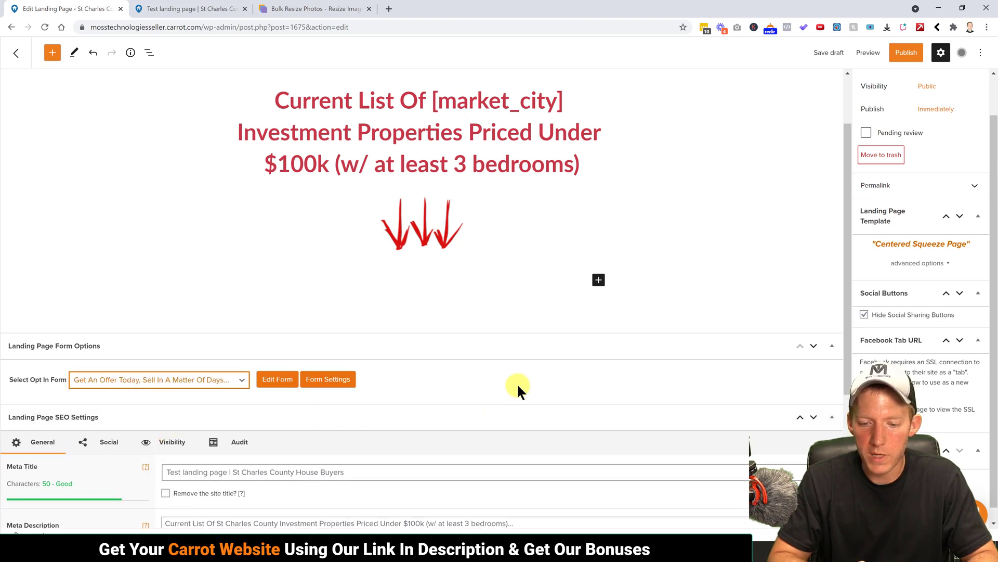
{"action": "left_click", "coordinate": [867, 53]}
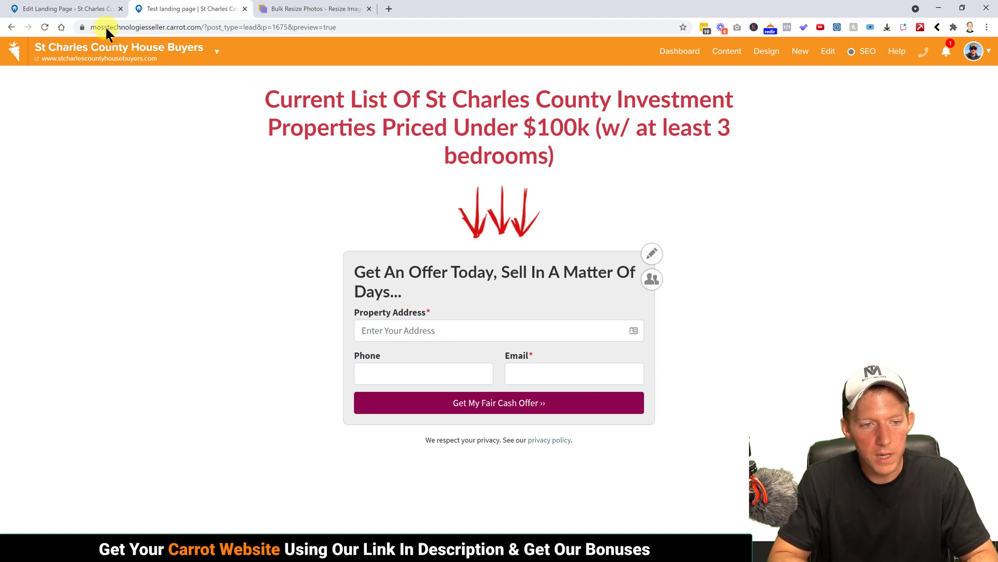
{"action": "left_click", "coordinate": [72, 9]}
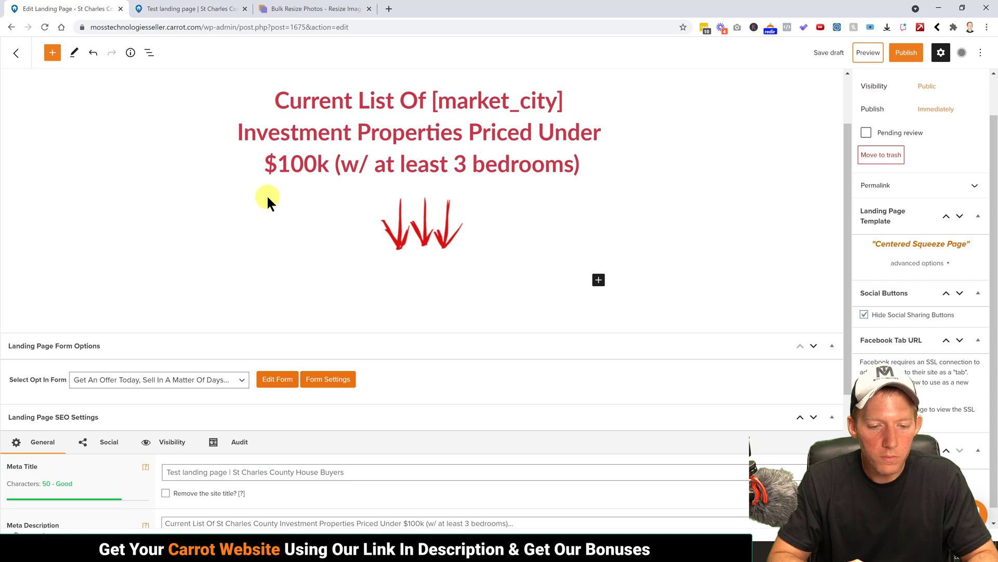
Replace the H1 heading text with "Please opt-in to my form!!"
{"action": "left_click", "coordinate": [280, 101]}
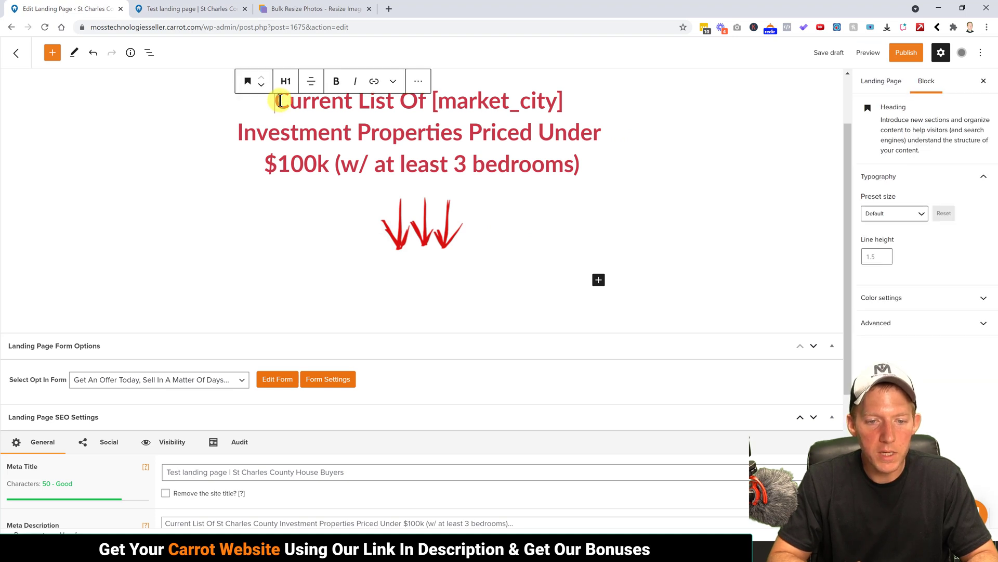
{"action": "left_click_drag", "start_coordinate": [280, 101], "coordinate": [395, 179]}
{"action": "key", "text": "BackSpace"}
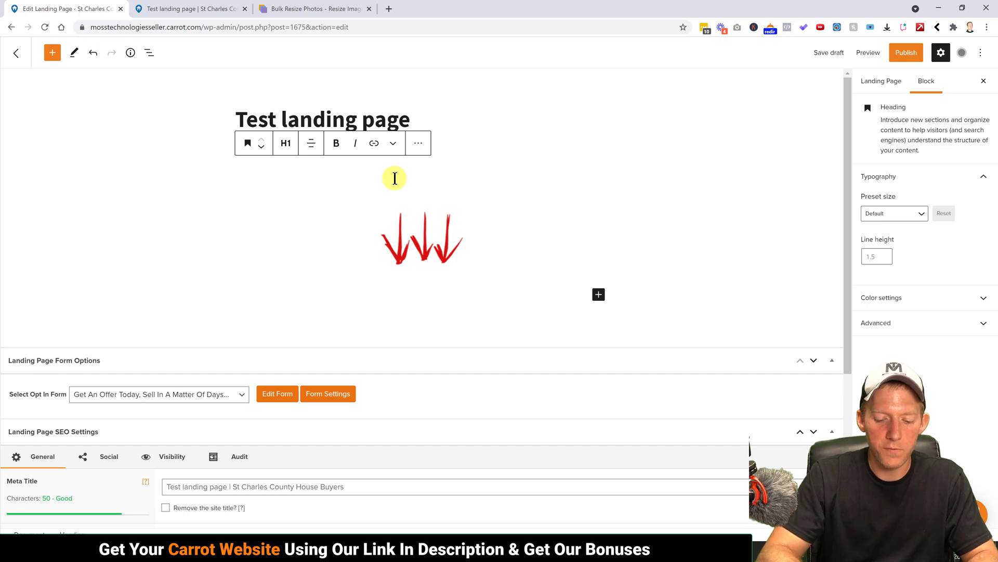
{"action": "type", "text": "Please opt"}
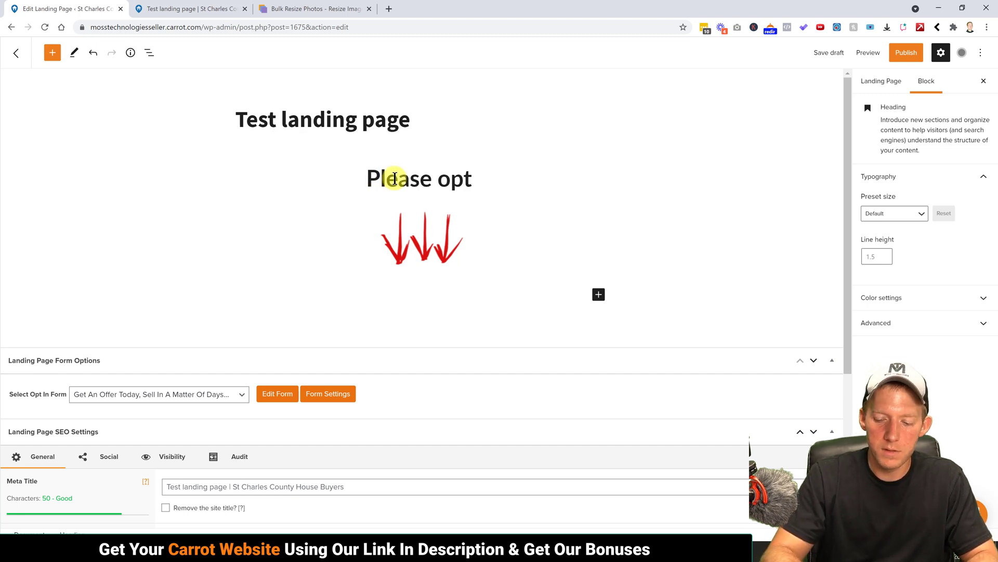
{"action": "key", "text": "BackSpace"}
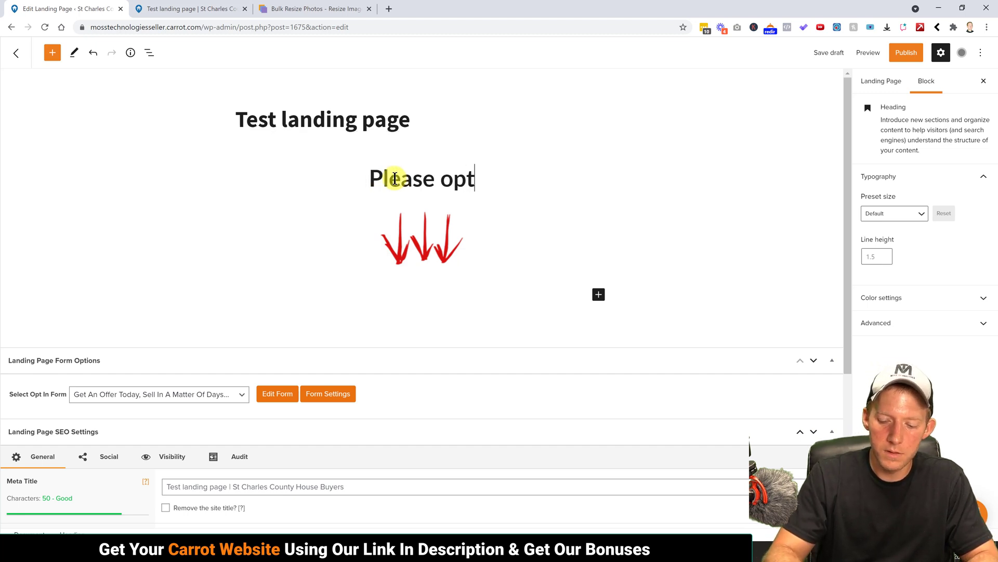
{"action": "type", "text": "-in to m"}
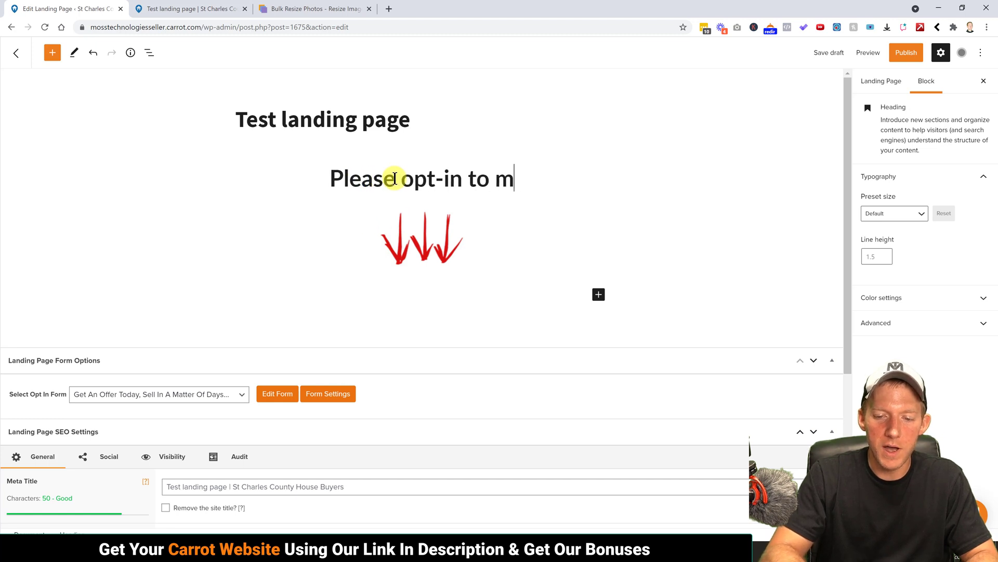
{"action": "type", "text": "y form!!"}
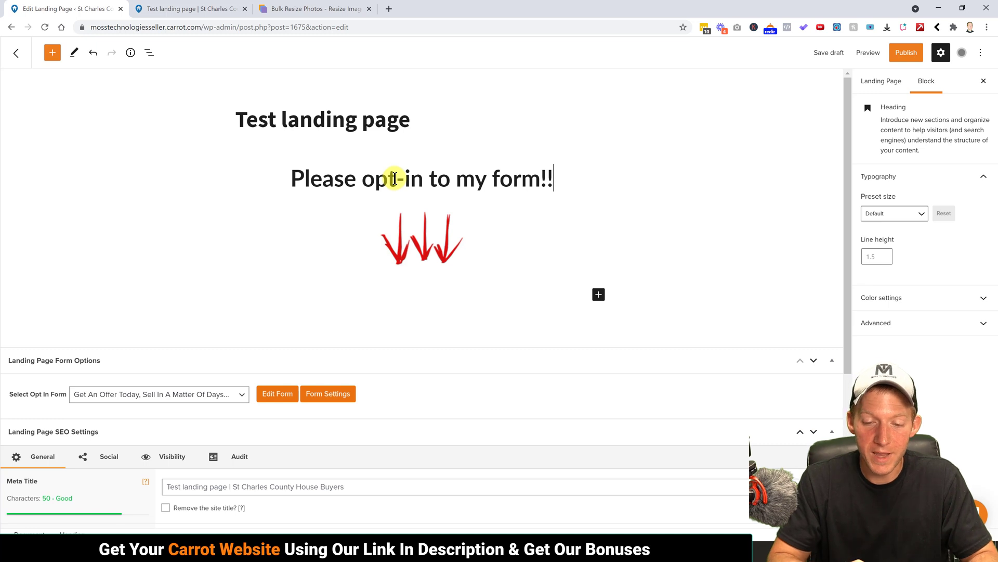
Shrink the red arrows image below the heading to a smaller size
{"action": "left_click", "coordinate": [425, 234]}
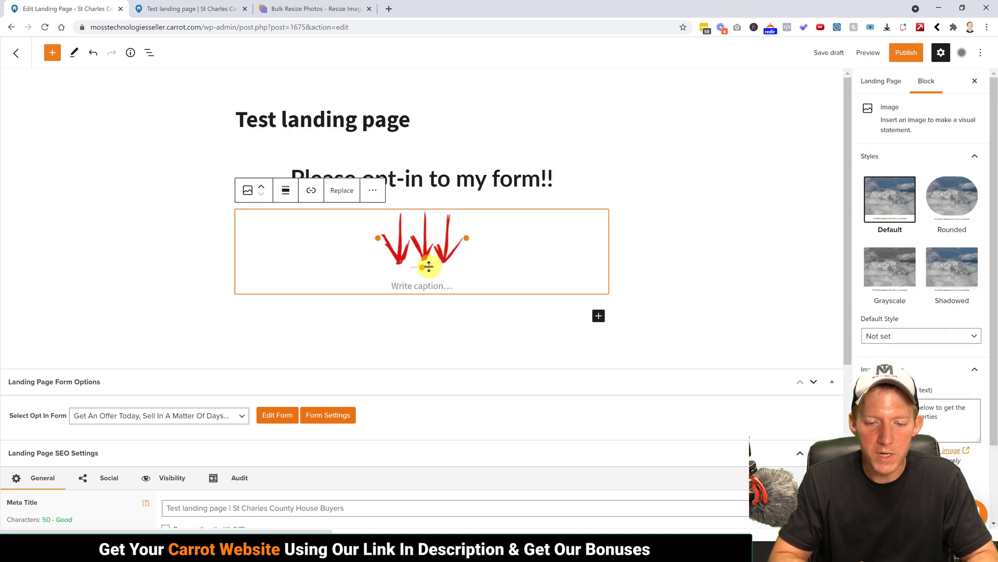
{"action": "left_click_drag", "start_coordinate": [432, 266], "coordinate": [437, 243]}
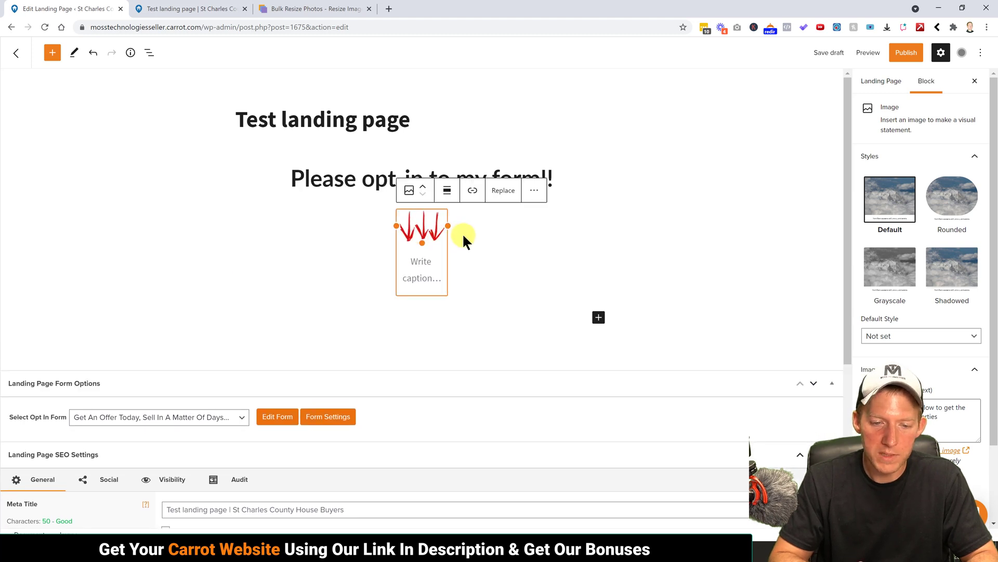
{"action": "left_click", "coordinate": [581, 218]}
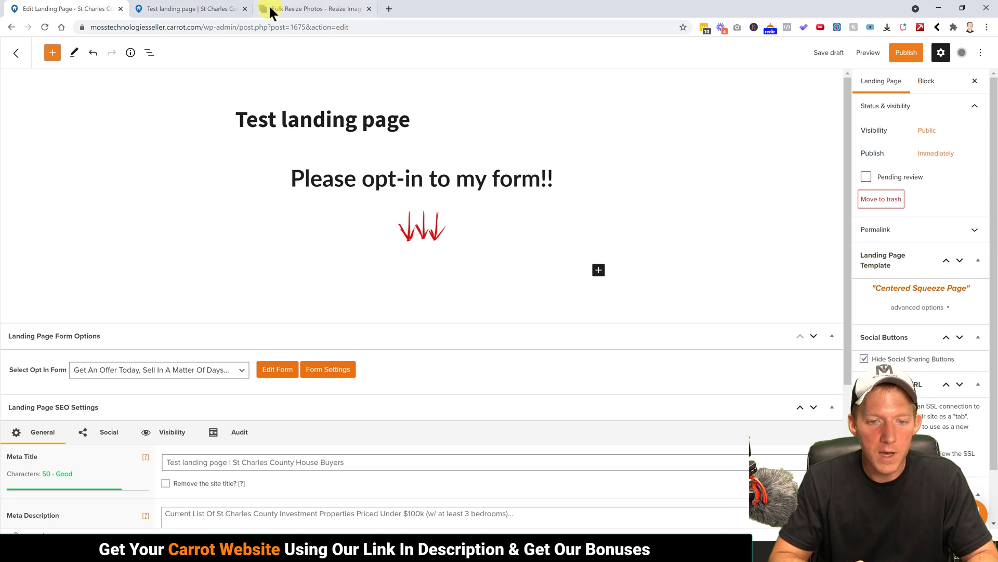
Check the preview, then set Select Opt In Form to None in the editor
{"action": "left_click", "coordinate": [192, 6]}
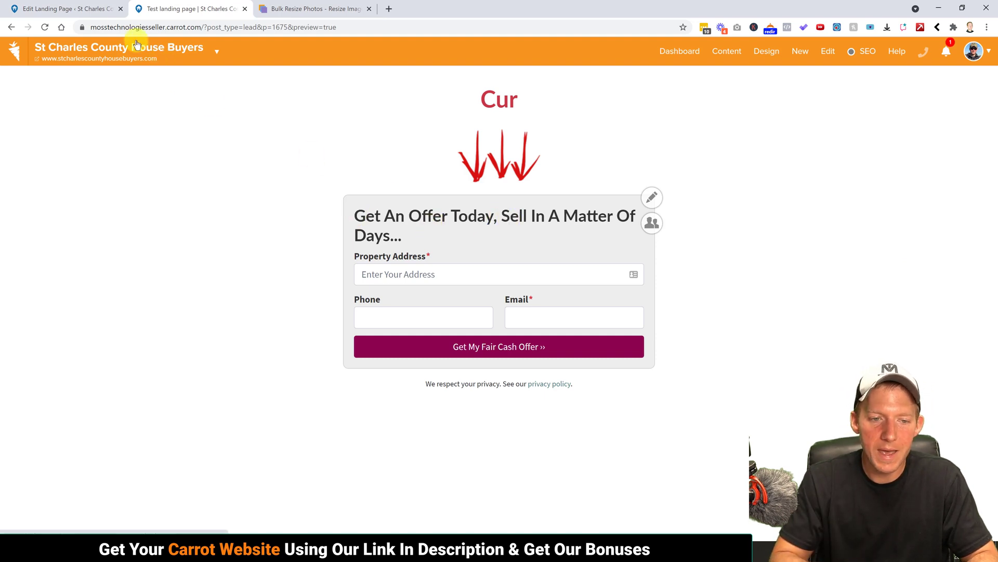
{"action": "left_click", "coordinate": [99, 16]}
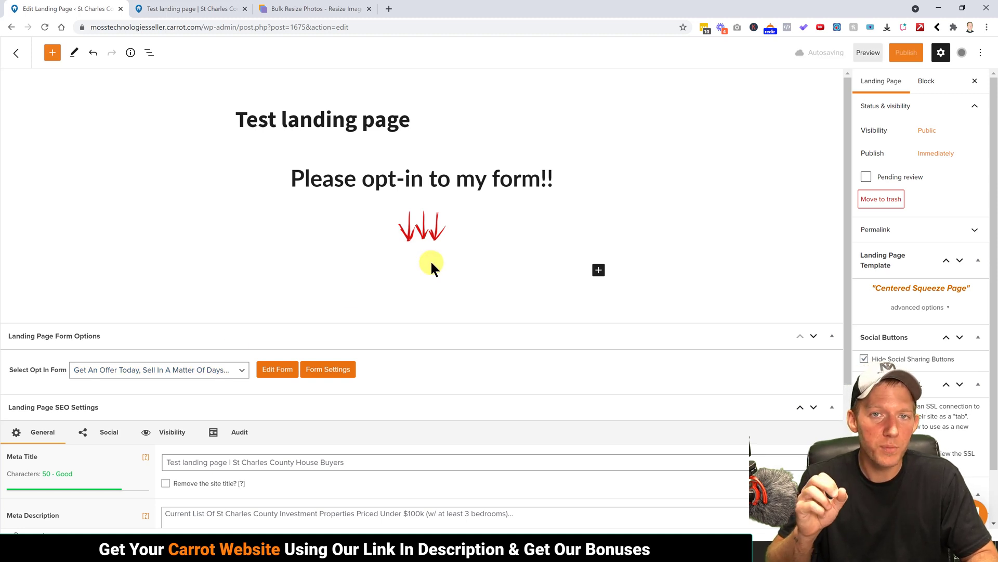
{"action": "left_click", "coordinate": [226, 372]}
{"action": "left_click", "coordinate": [210, 370]}
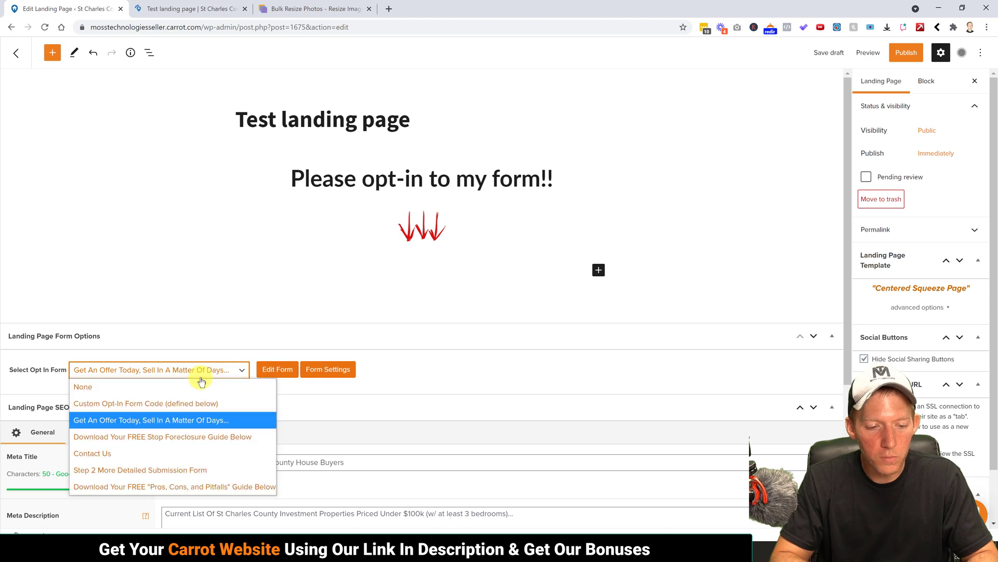
{"action": "left_click", "coordinate": [171, 386]}
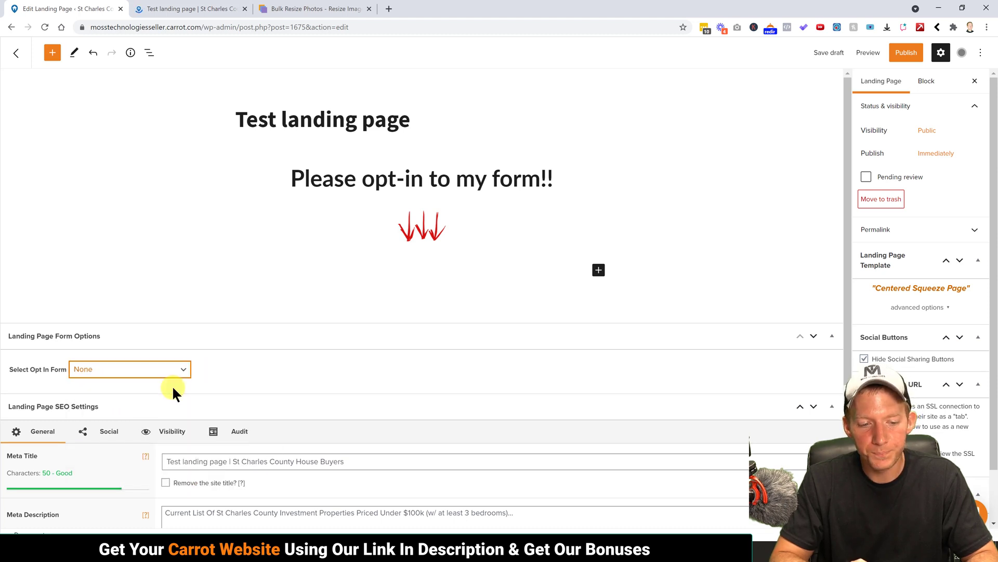
Add a Form block below the arrows showing the 'Get An Offer Today, Sell In A Matter Of Days...' form
{"action": "left_click", "coordinate": [599, 271]}
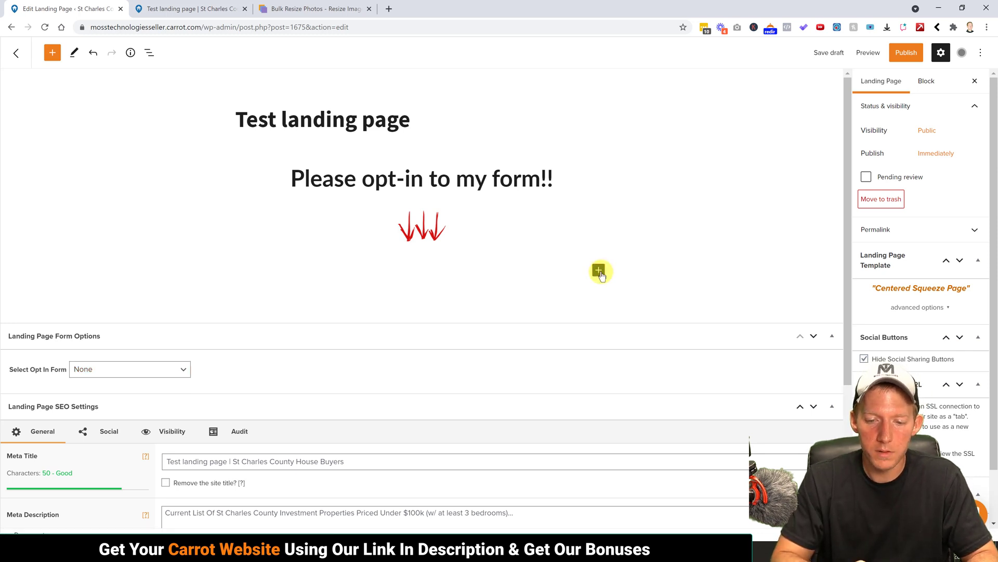
{"action": "type", "text": "form"}
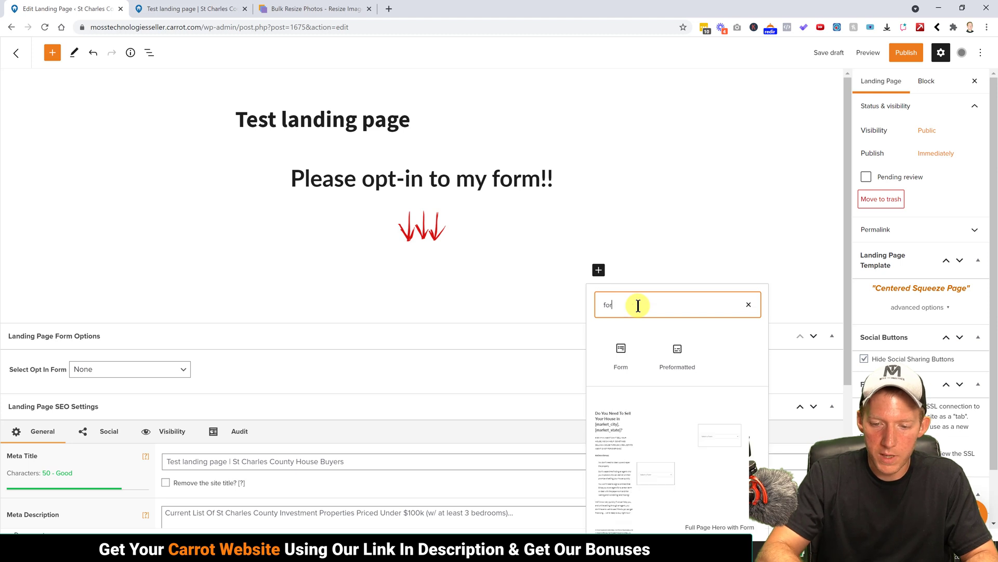
{"action": "left_click", "coordinate": [638, 355]}
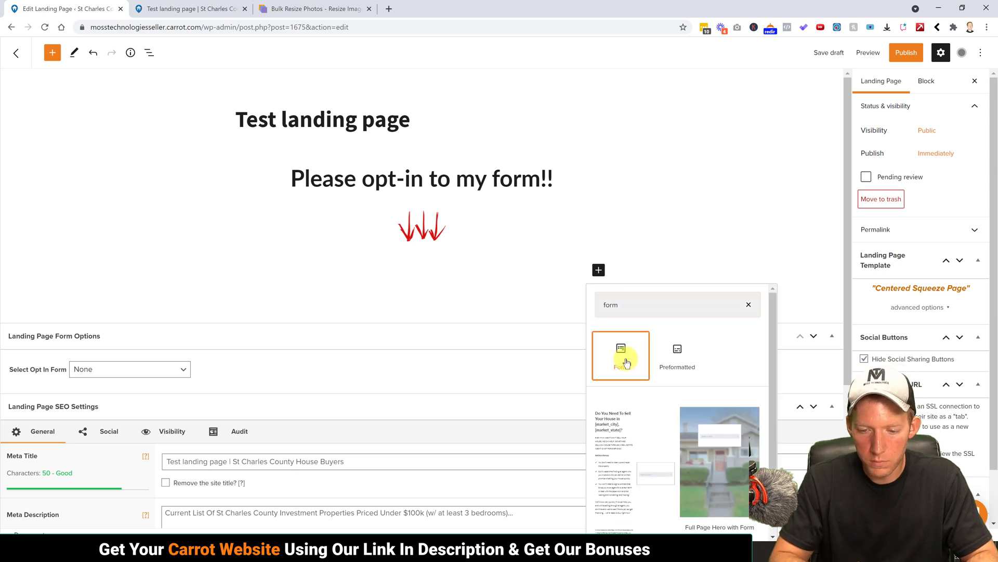
{"action": "left_click", "coordinate": [347, 326]}
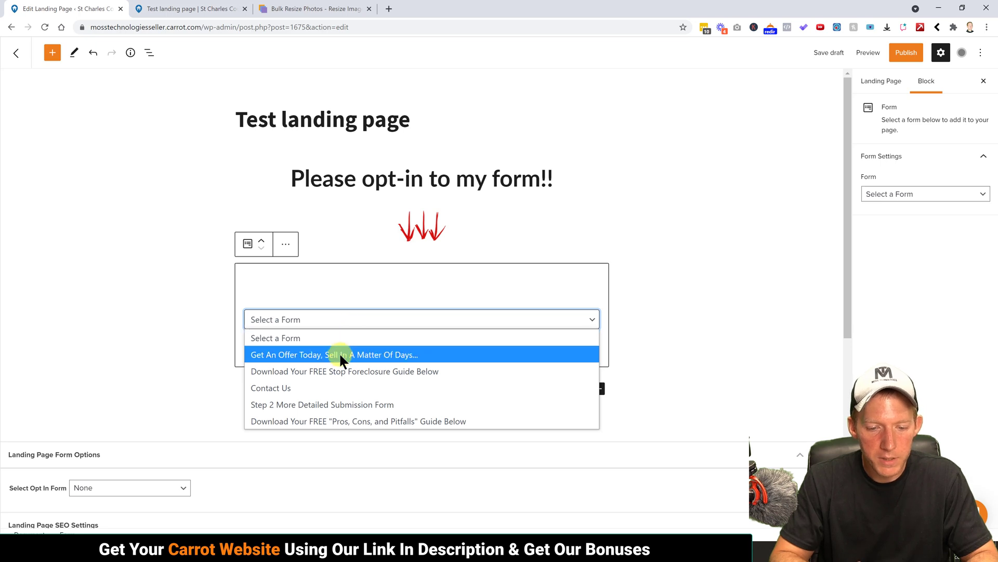
{"action": "left_click", "coordinate": [340, 356]}
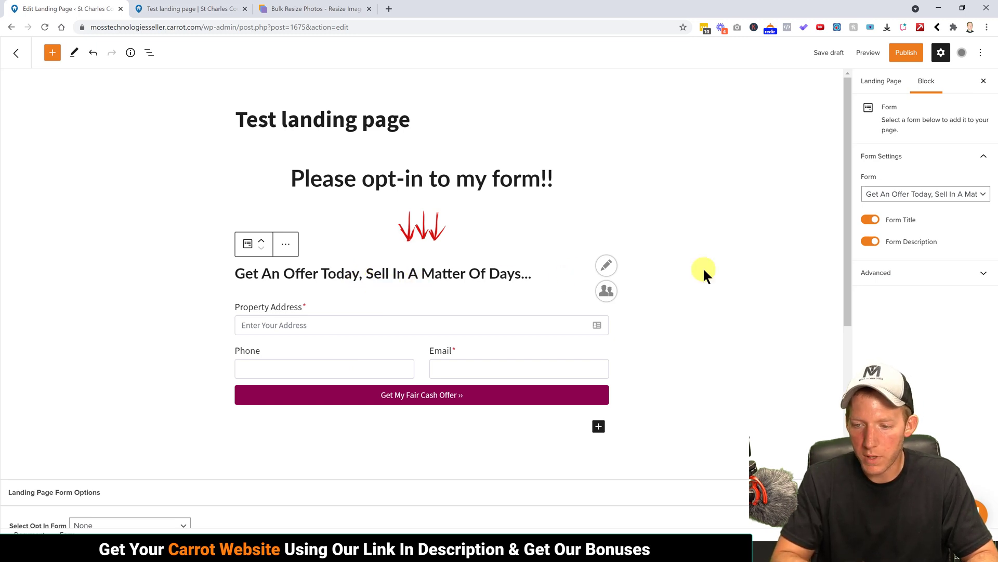
Turn off the Form Title toggle in the Form block's sidebar settings
{"action": "left_click", "coordinate": [875, 242]}
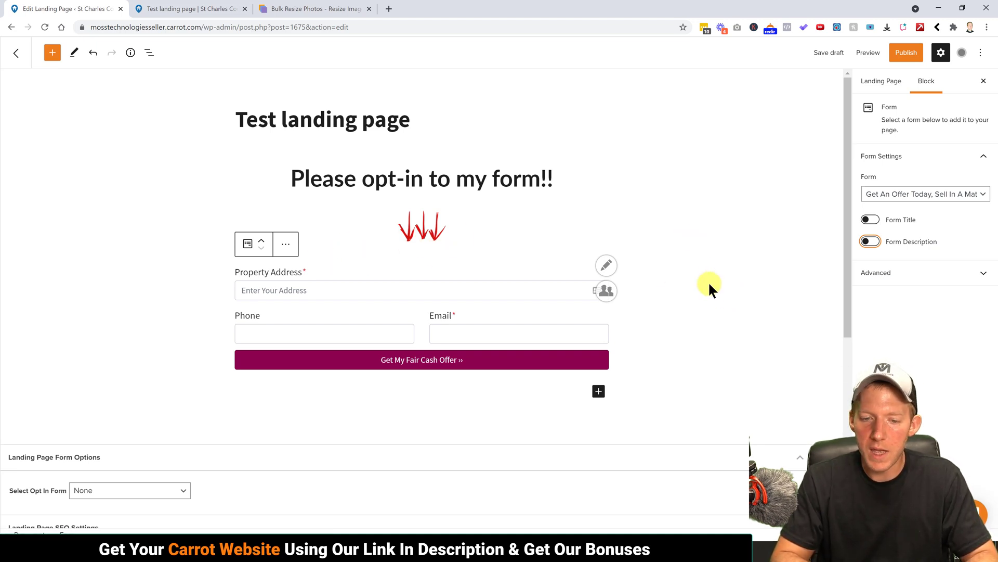
{"action": "scroll", "coordinate": [708, 282], "scroll_direction": "down", "scroll_amount": 1}
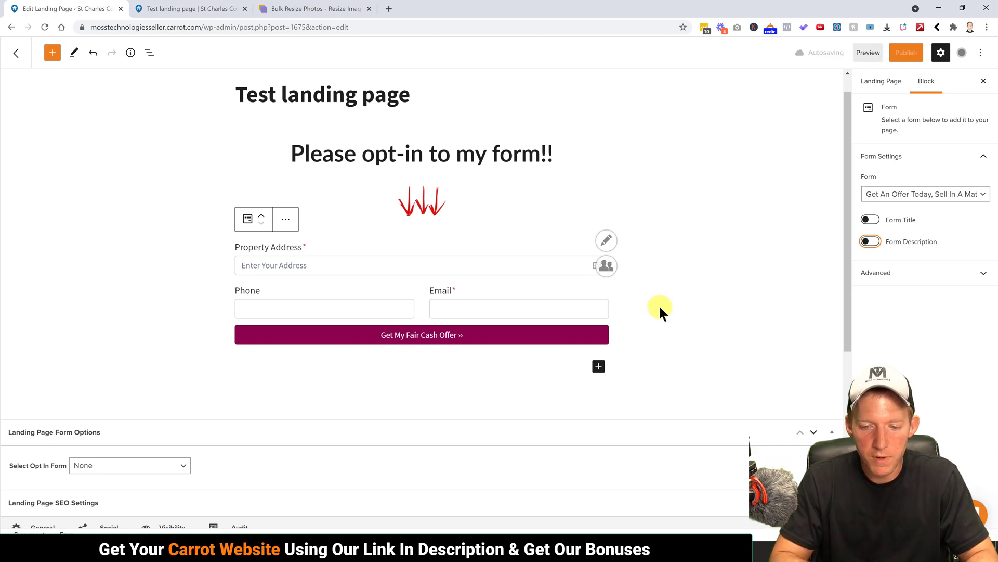
Insert a Columns block from the full block library between the arrows and the form
{"action": "left_click", "coordinate": [599, 368]}
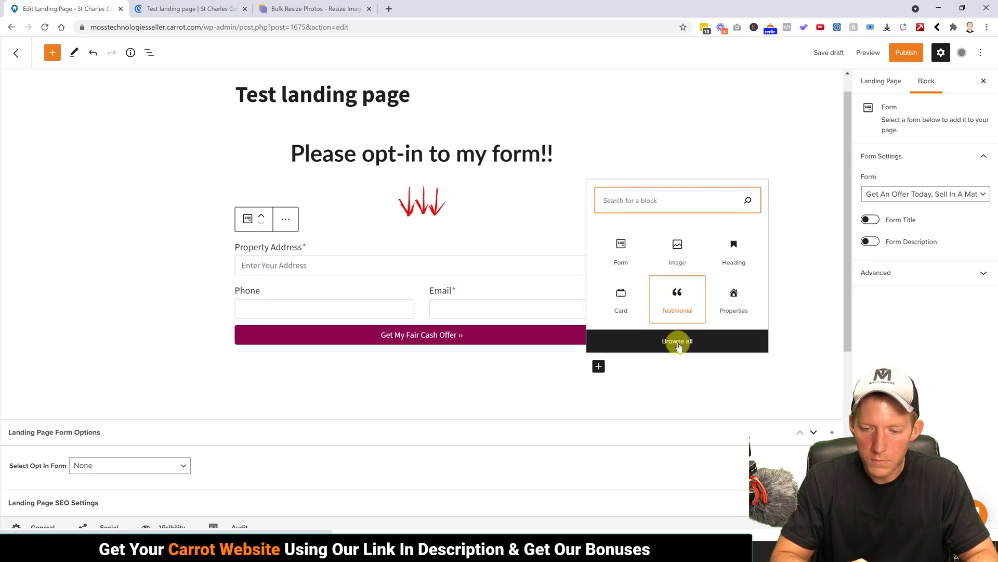
{"action": "left_click", "coordinate": [677, 342]}
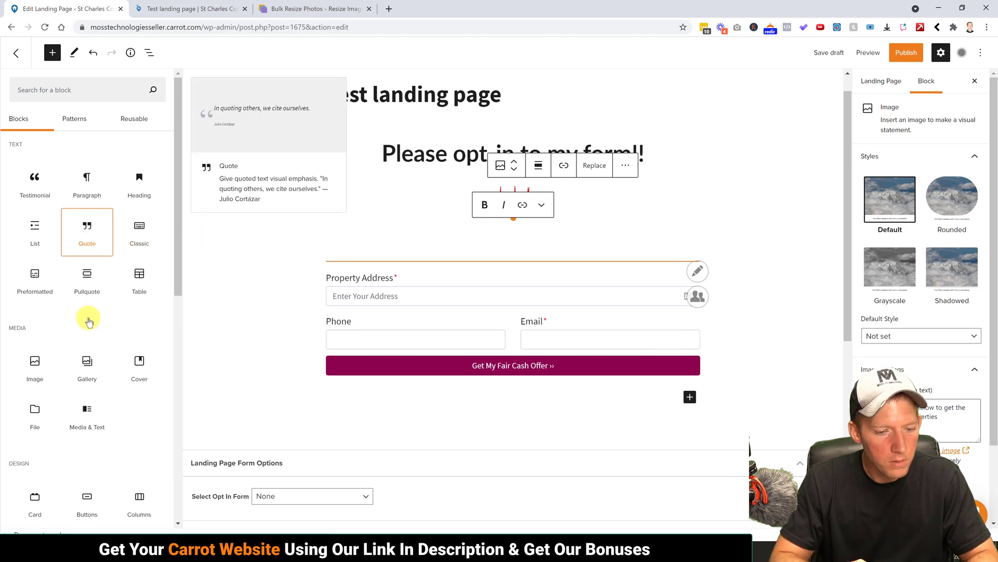
{"action": "scroll", "coordinate": [88, 320], "scroll_direction": "down", "scroll_amount": 1}
{"action": "scroll", "coordinate": [89, 321], "scroll_direction": "down", "scroll_amount": 1}
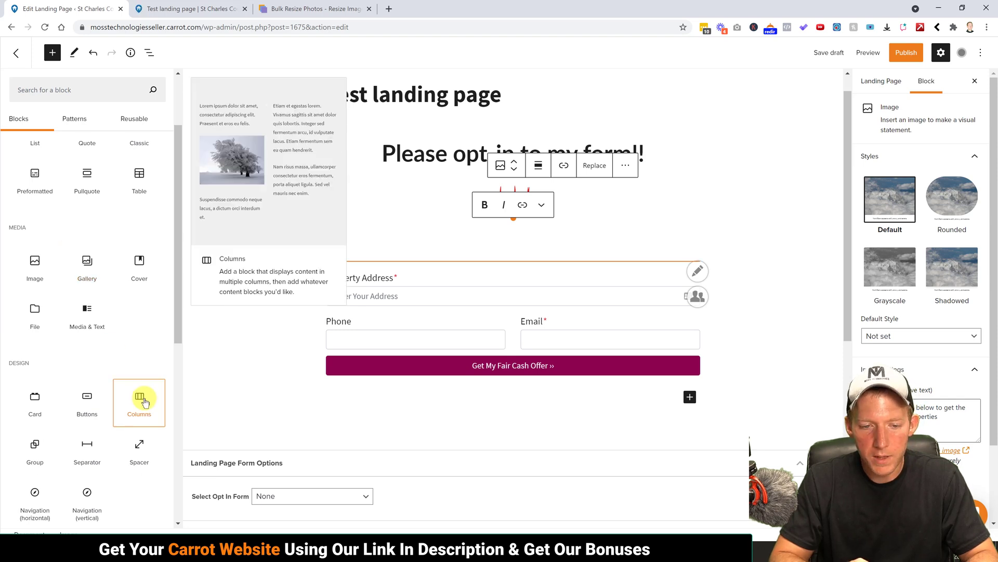
{"action": "left_click", "coordinate": [144, 401]}
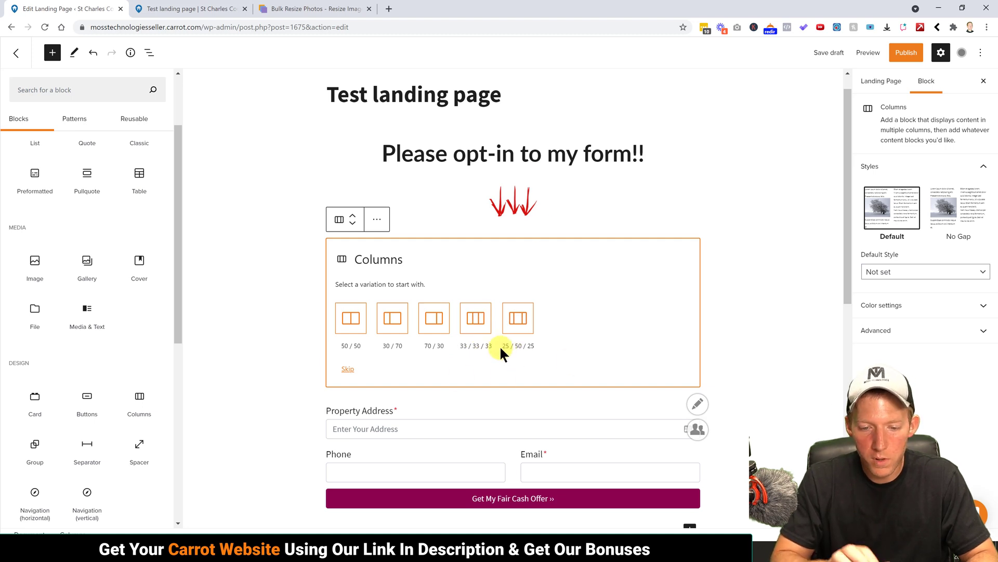
Use an equal three-column layout and move the empty row below the offer form
{"action": "left_click", "coordinate": [477, 324]}
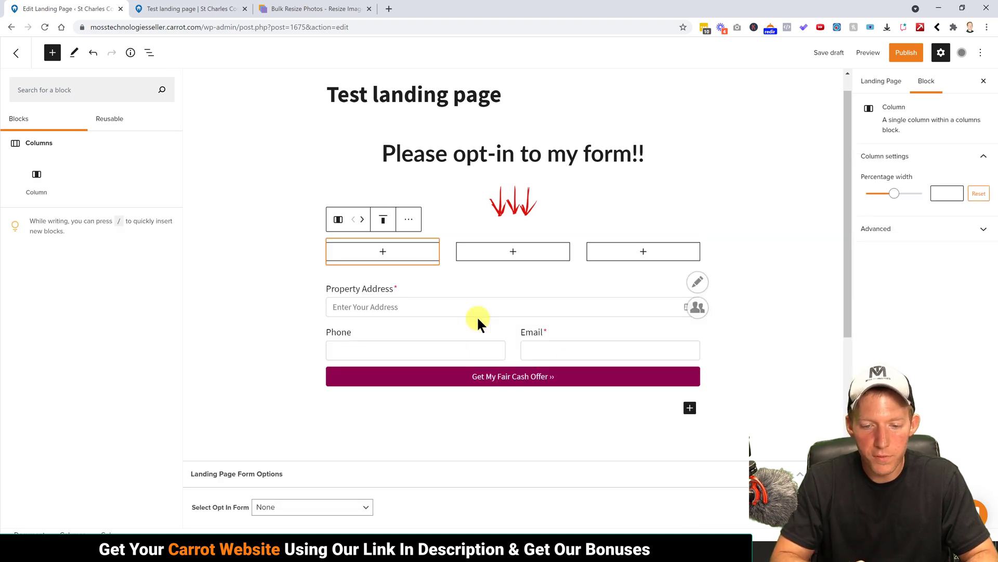
{"action": "mouse_move", "coordinate": [347, 227]}
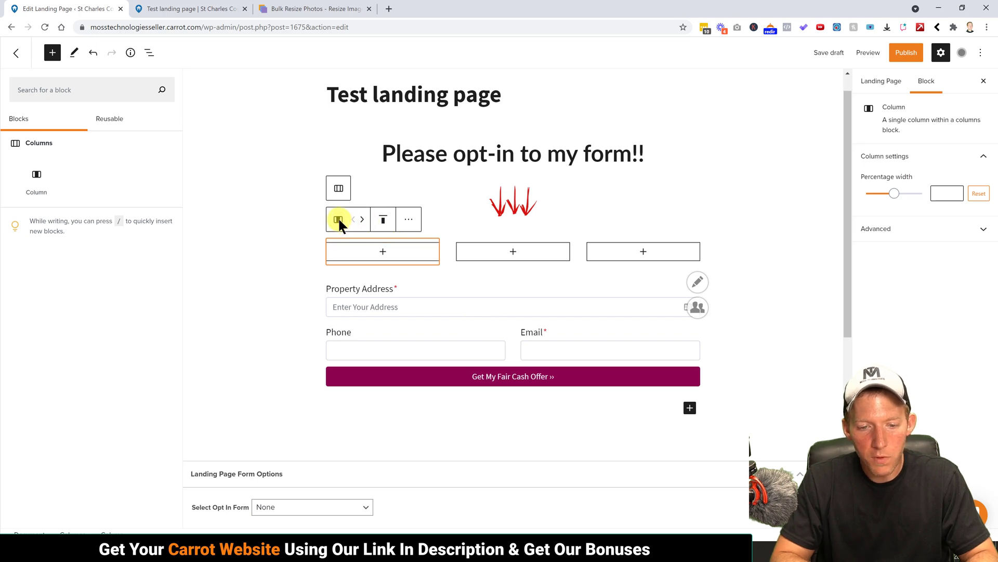
{"action": "left_click", "coordinate": [338, 187]}
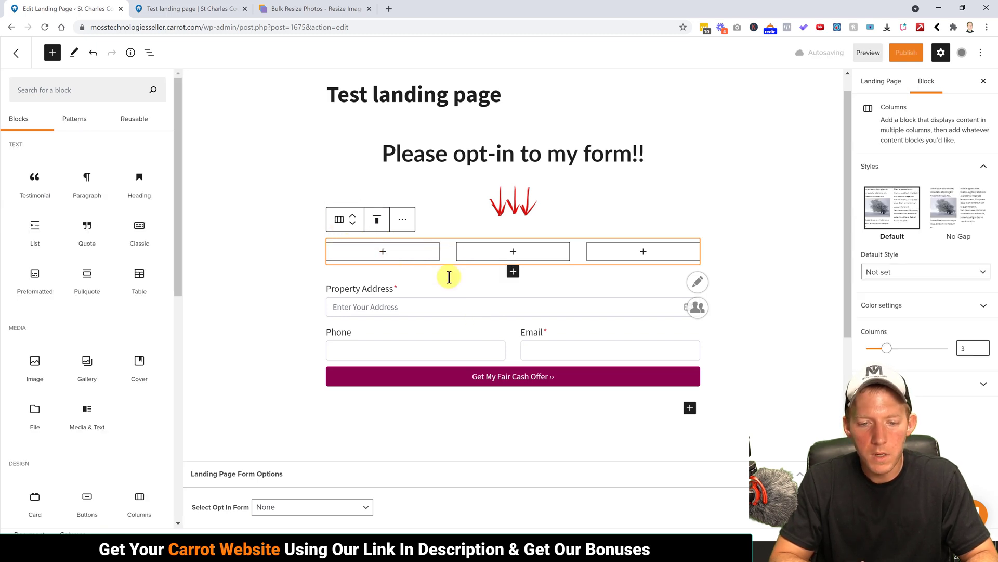
{"action": "left_click", "coordinate": [400, 254]}
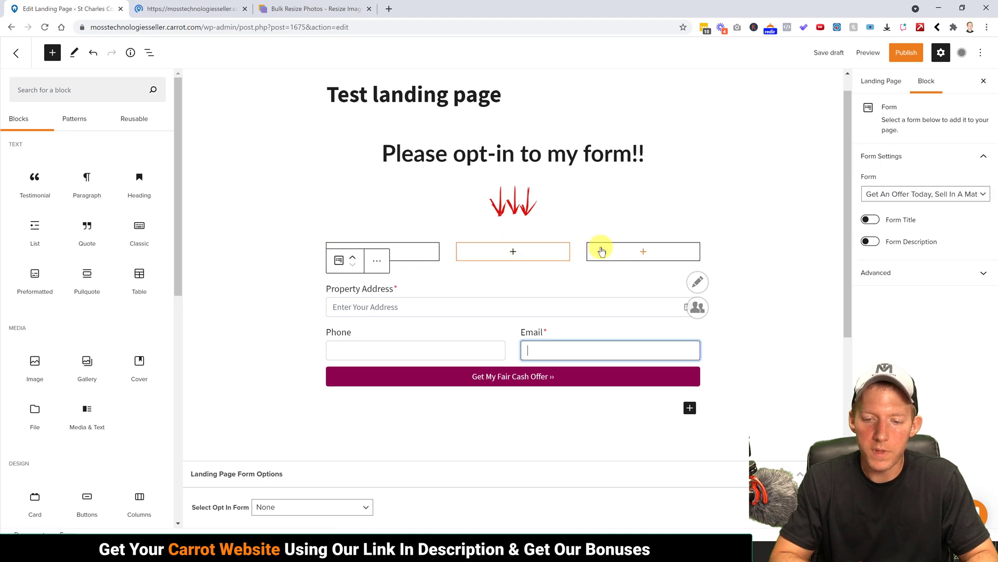
{"action": "left_click", "coordinate": [448, 248]}
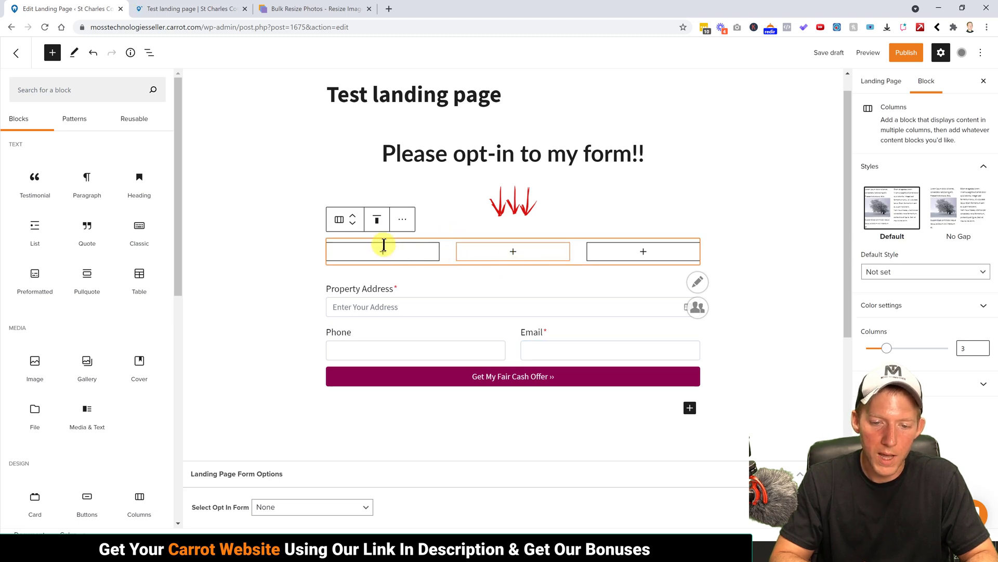
{"action": "left_click", "coordinate": [353, 225]}
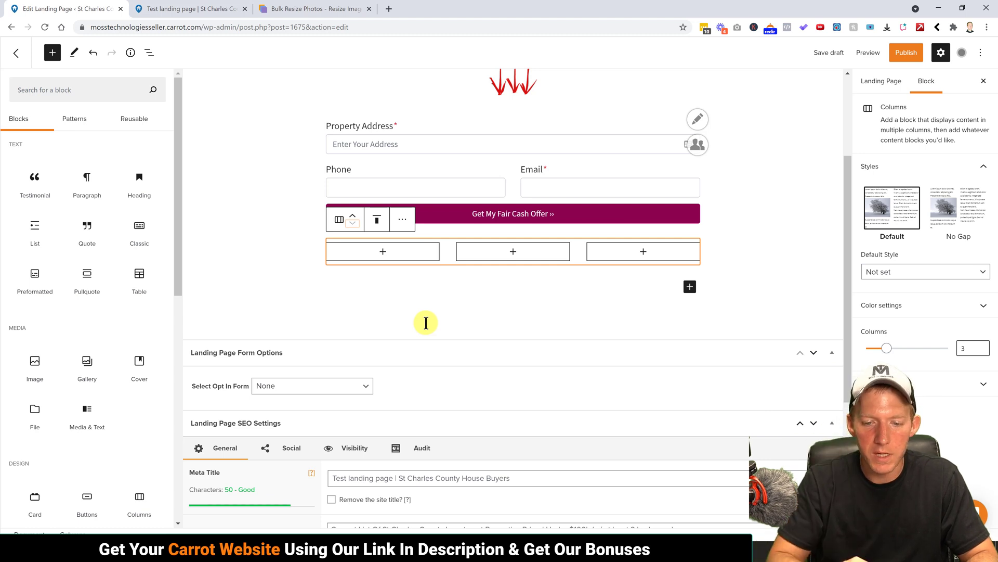
Insert the Google Business Reviews badge from the Media Library into the first column
{"action": "left_click", "coordinate": [384, 252]}
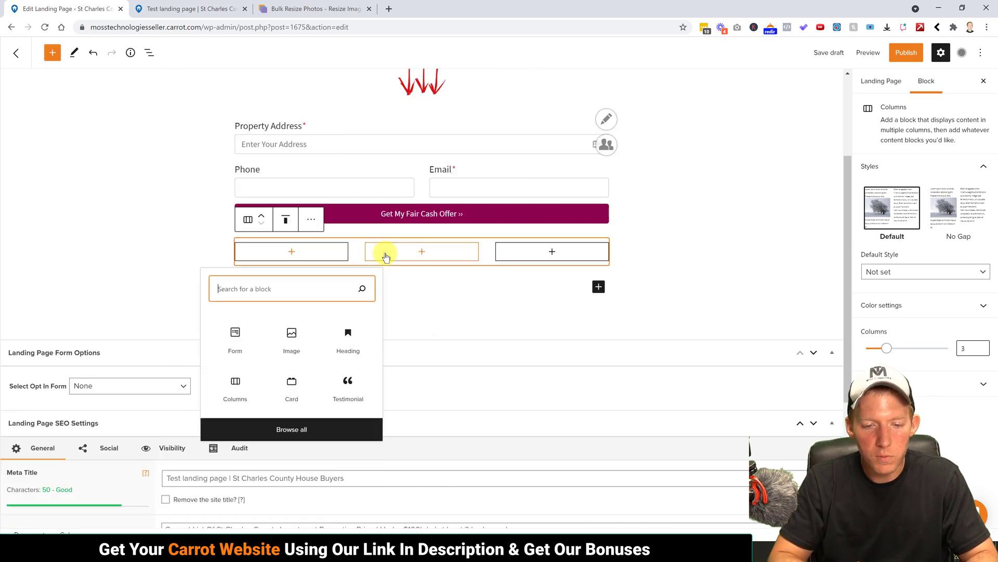
{"action": "left_click", "coordinate": [291, 349]}
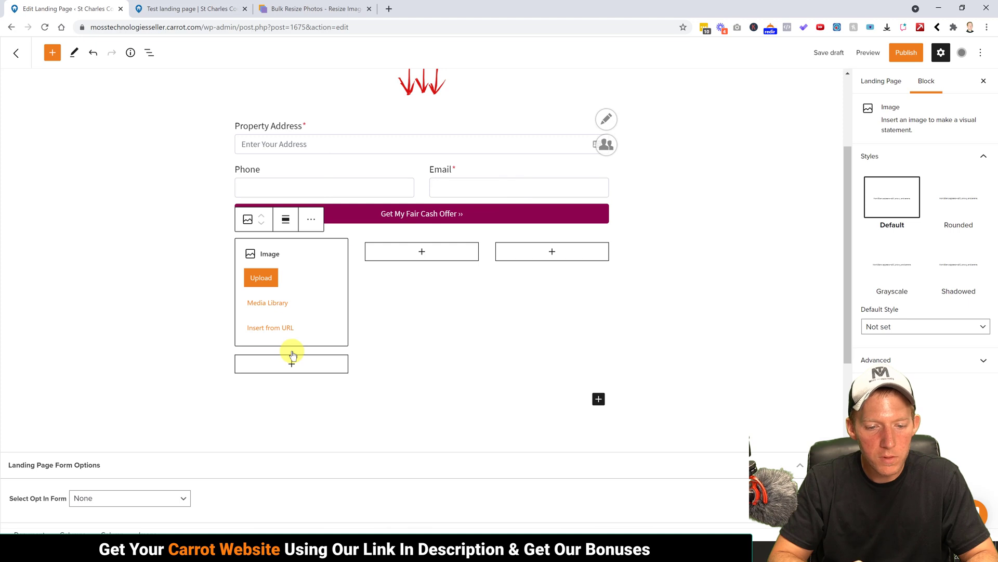
{"action": "left_click", "coordinate": [267, 303]}
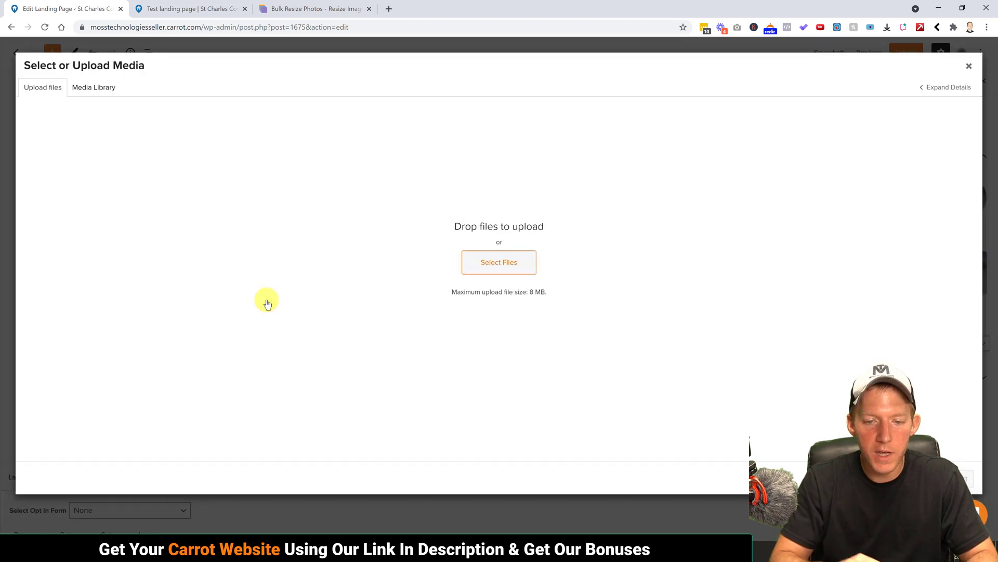
{"action": "left_click", "coordinate": [76, 89]}
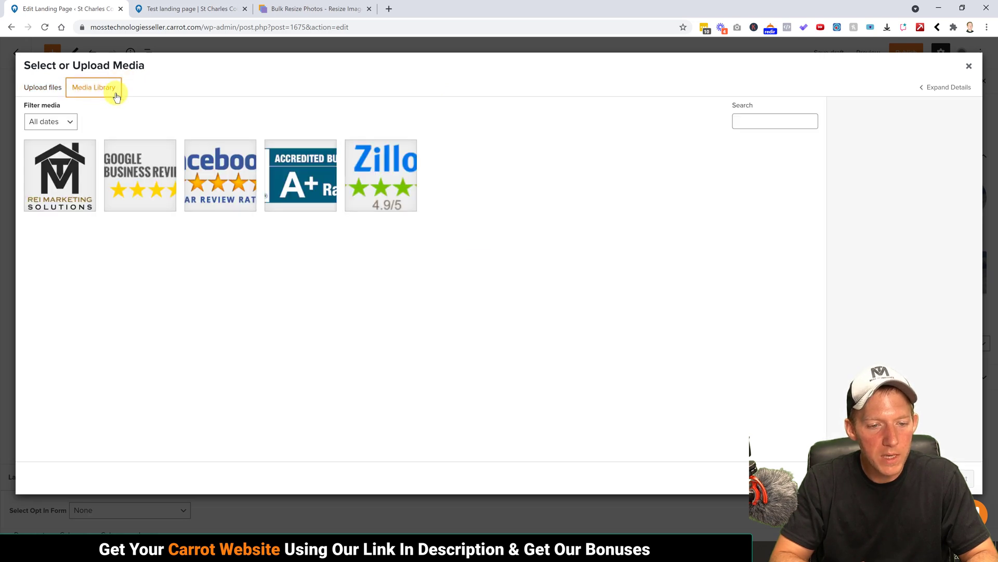
{"action": "left_click", "coordinate": [145, 185]}
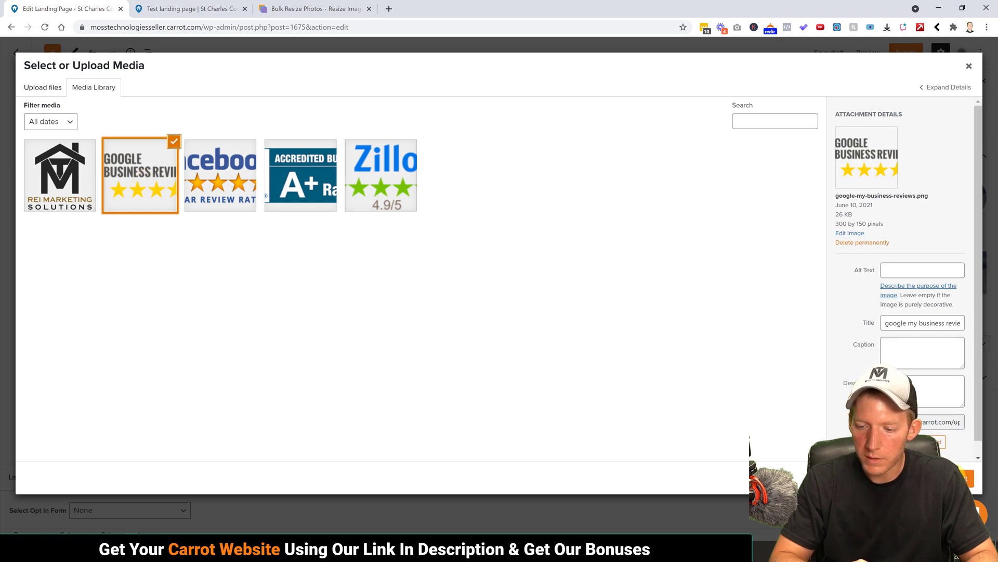
{"action": "scroll", "coordinate": [916, 352], "scroll_direction": "down", "scroll_amount": 1}
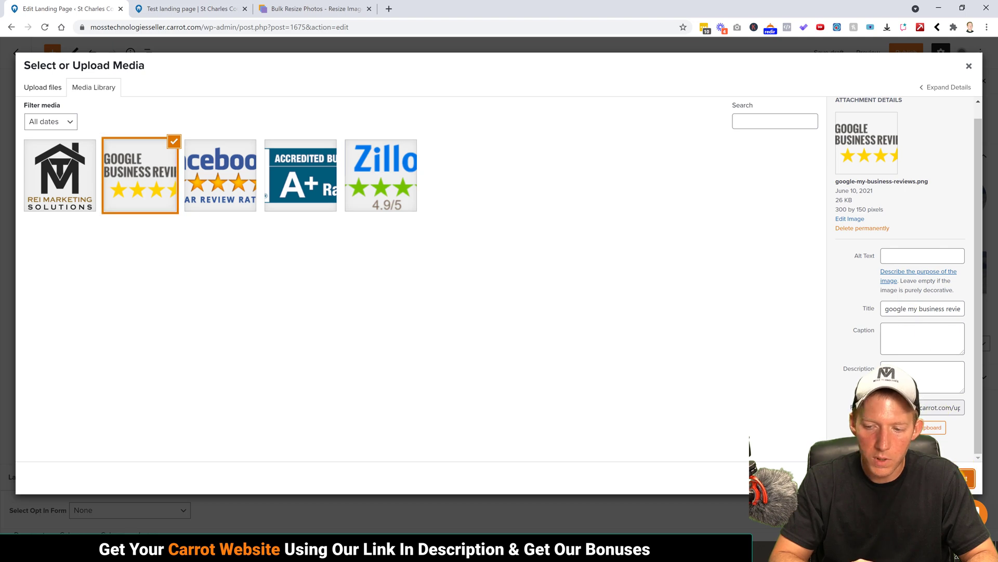
{"action": "left_click", "coordinate": [966, 478]}
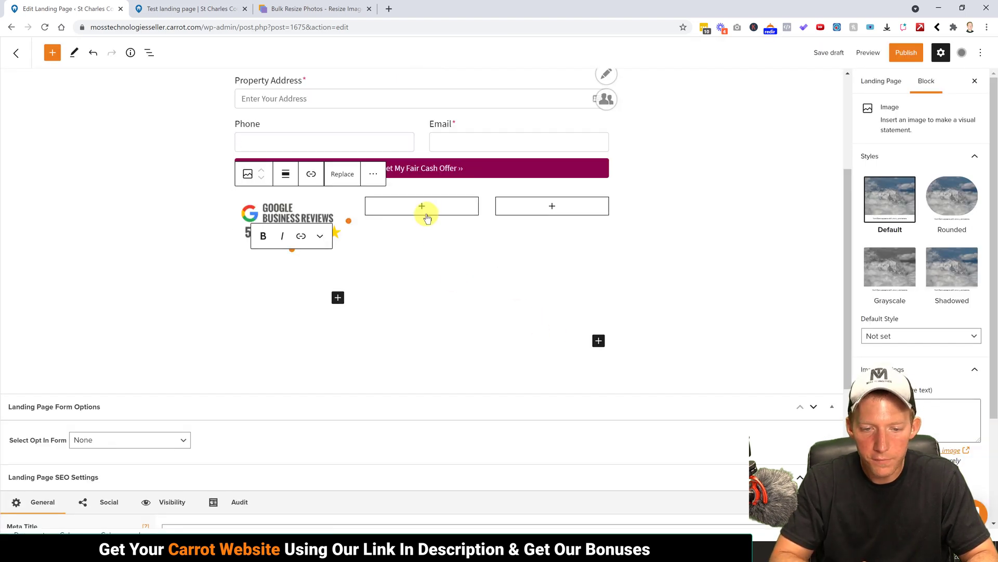
Insert the BBB A+ Rating badge from the Media Library into the second column
{"action": "left_click", "coordinate": [424, 208]}
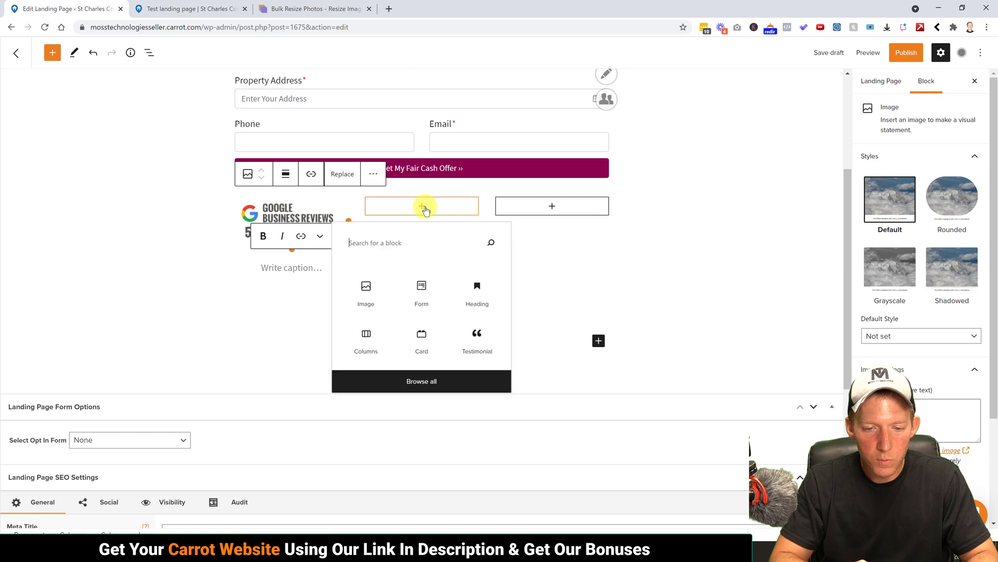
{"action": "left_click", "coordinate": [366, 288]}
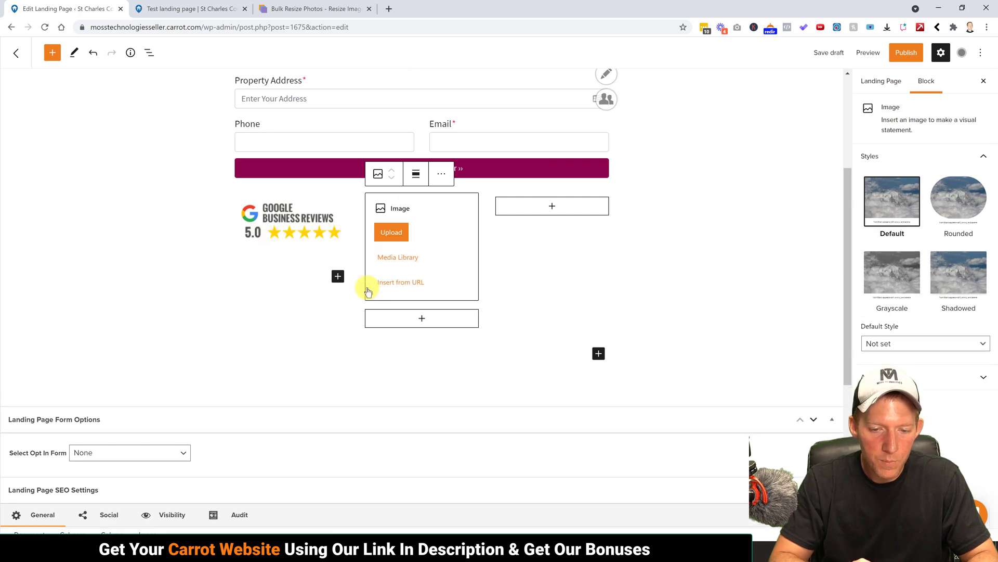
{"action": "left_click", "coordinate": [395, 260]}
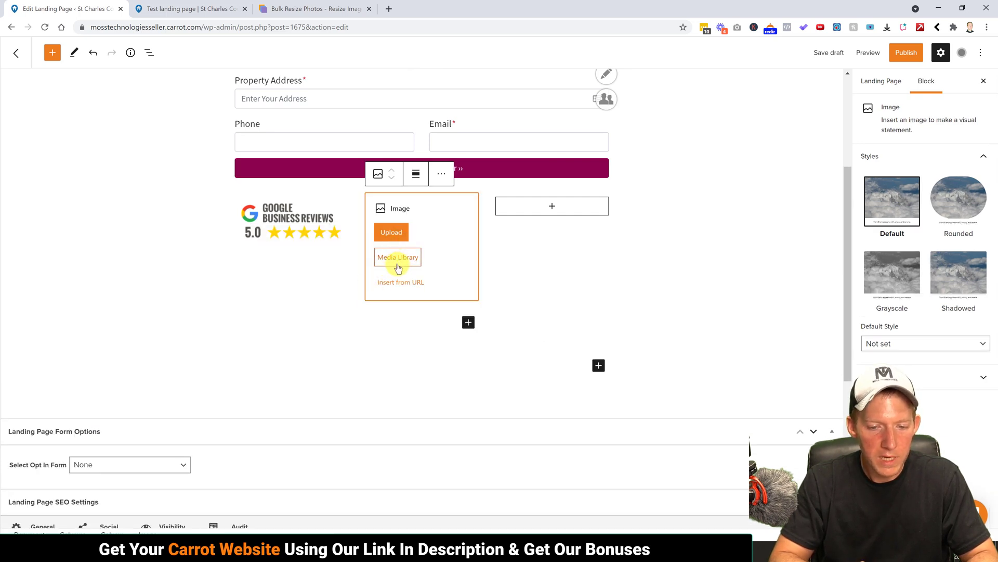
{"action": "left_click", "coordinate": [398, 267]}
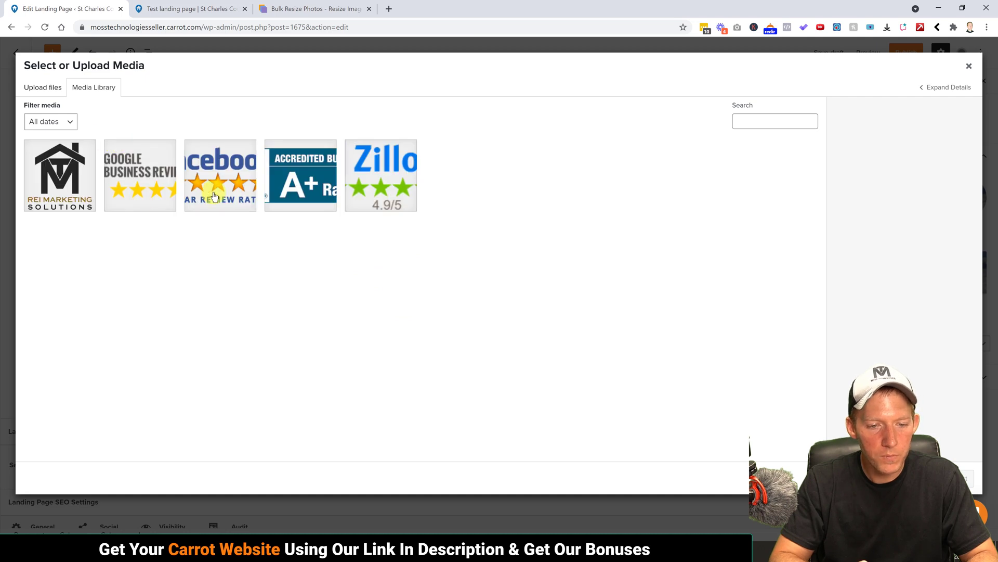
{"action": "left_click", "coordinate": [295, 188]}
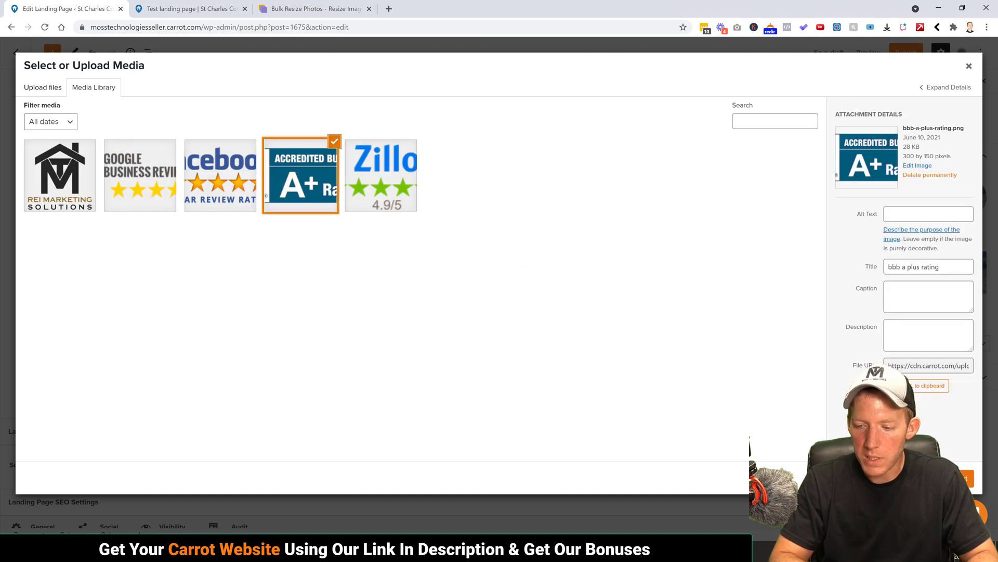
{"action": "left_click", "coordinate": [959, 478]}
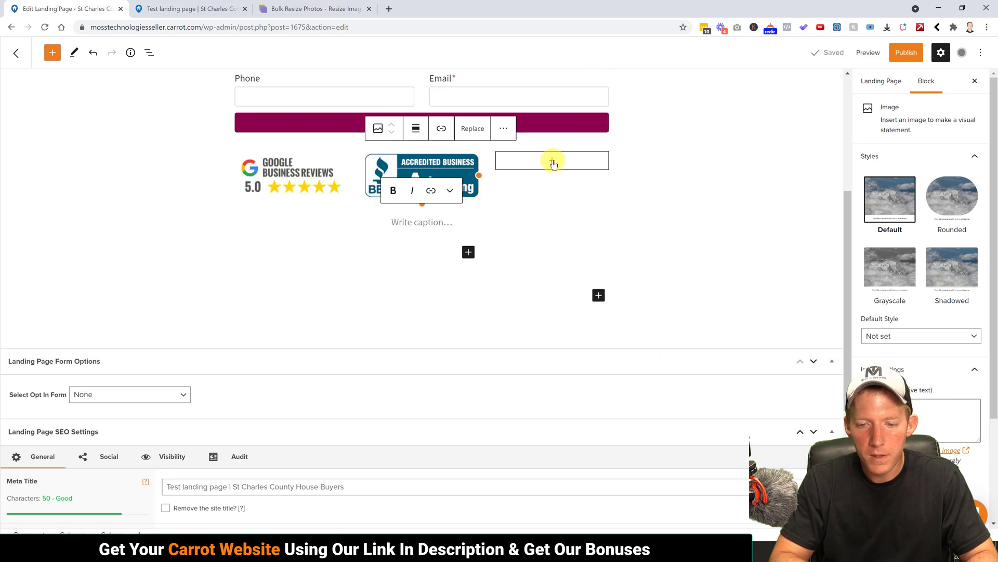
Insert the Facebook 5 Star Review Rating badge into the third column
{"action": "left_click", "coordinate": [552, 161]}
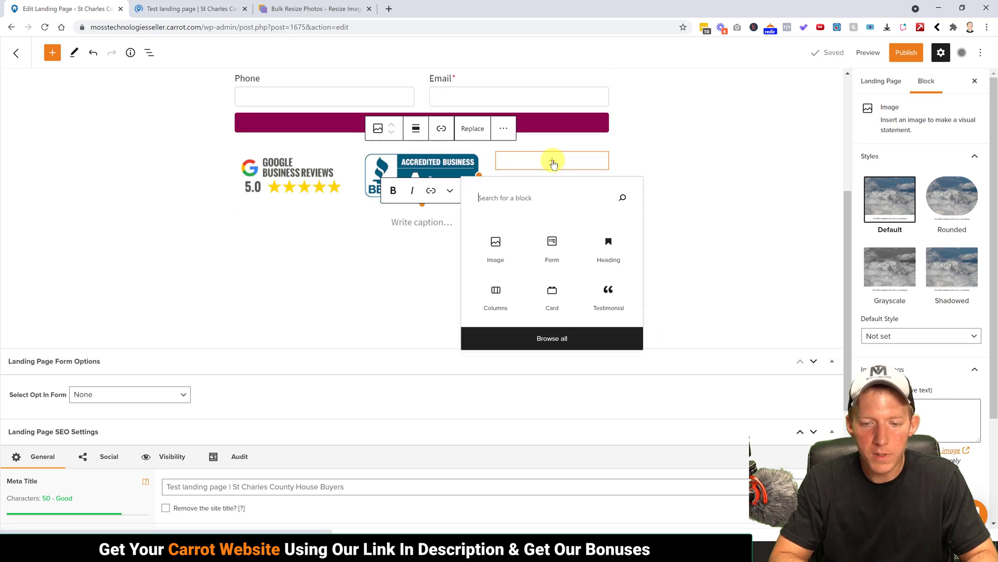
{"action": "left_click", "coordinate": [495, 251]}
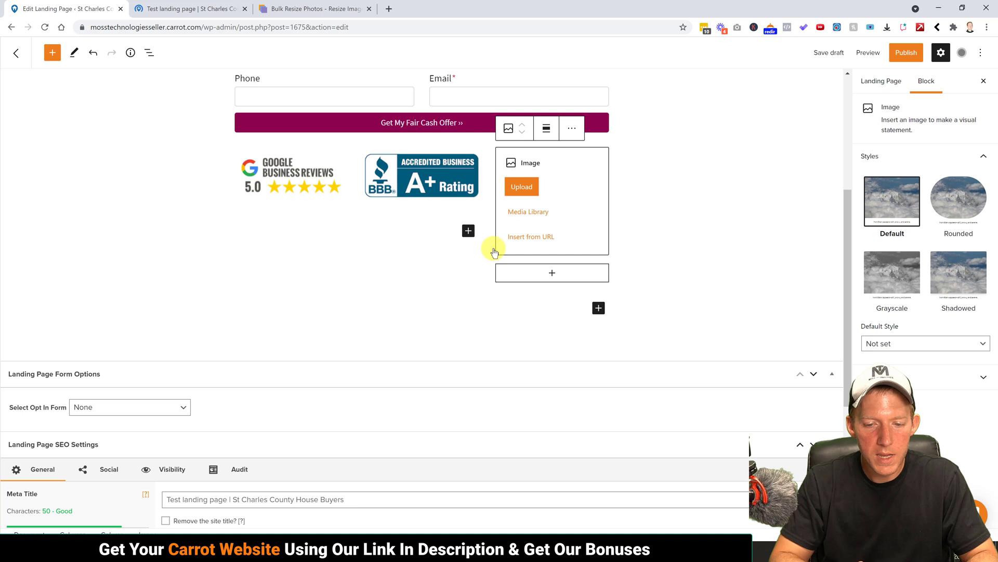
{"action": "left_click", "coordinate": [528, 212]}
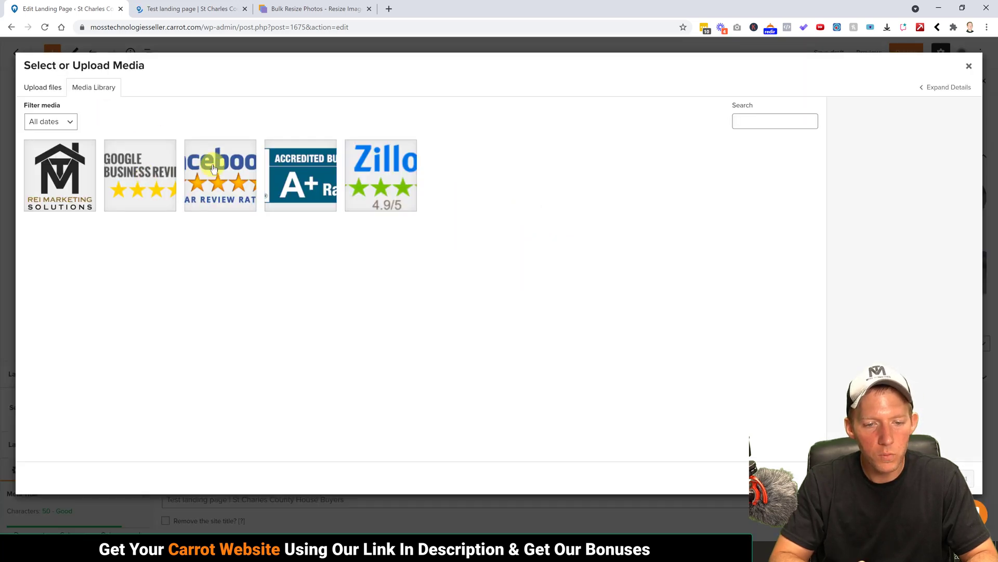
{"action": "left_click", "coordinate": [213, 168]}
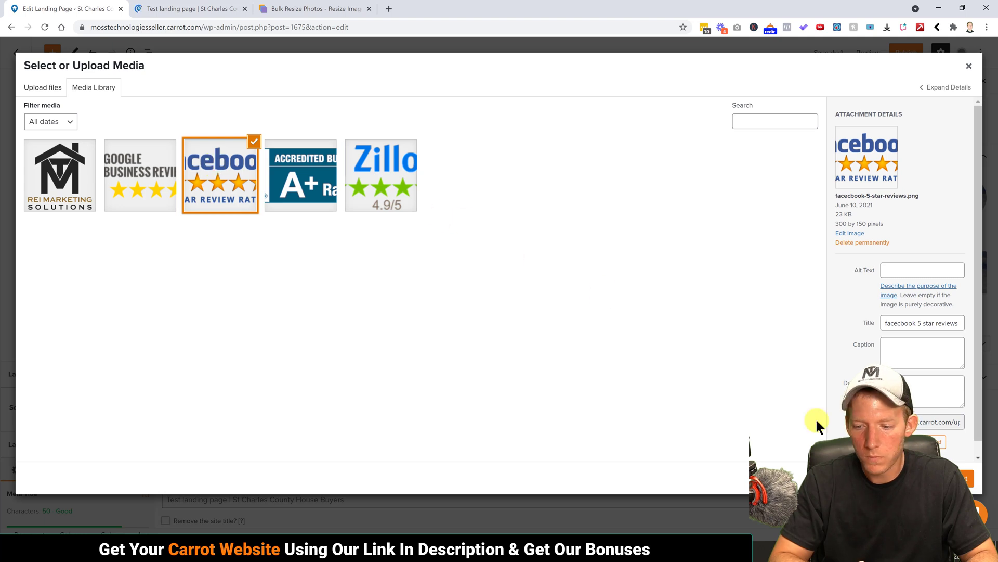
{"action": "left_click", "coordinate": [959, 477]}
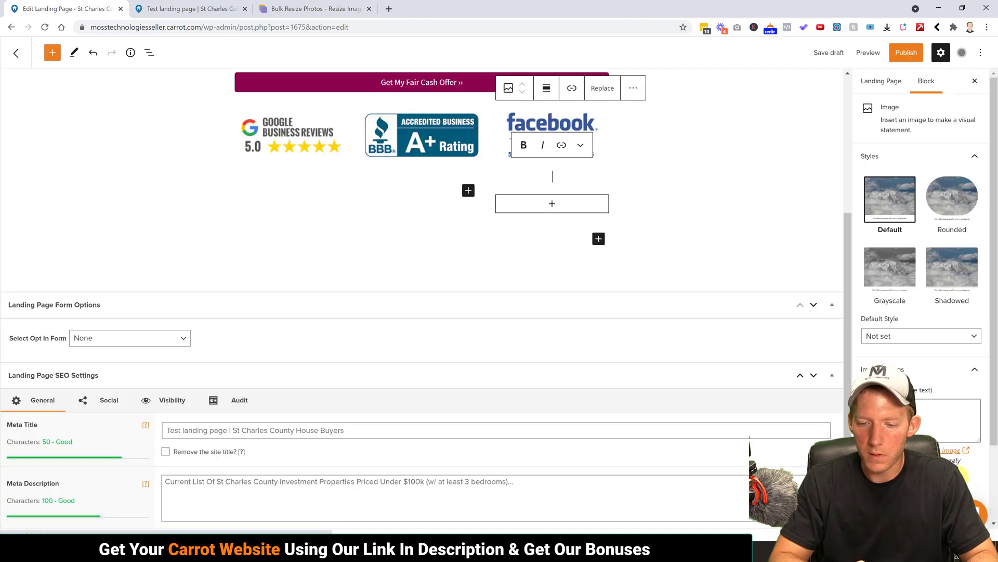
{"action": "scroll", "coordinate": [339, 229], "scroll_direction": "up", "scroll_amount": 2}
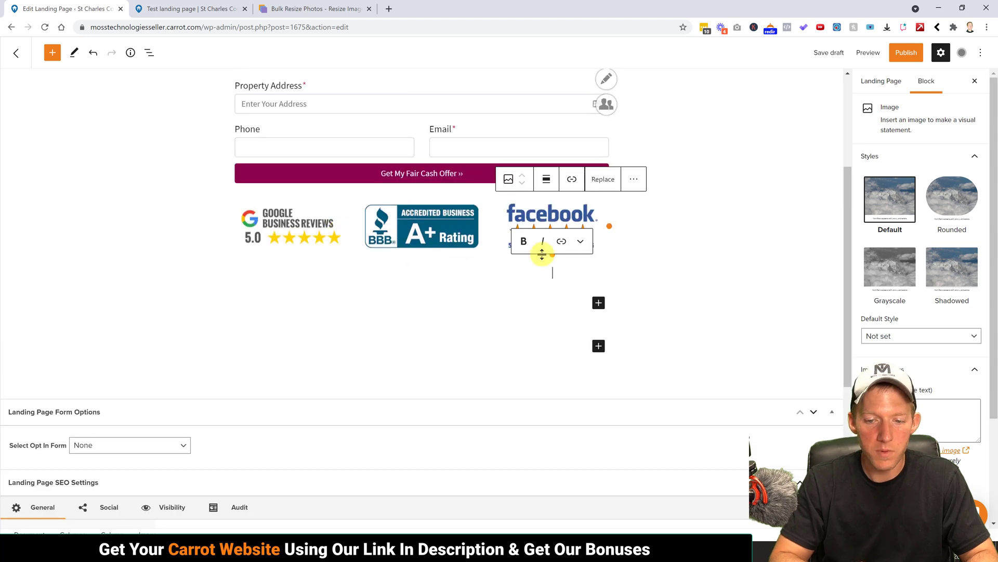
{"action": "scroll", "coordinate": [481, 306], "scroll_direction": "up", "scroll_amount": 2}
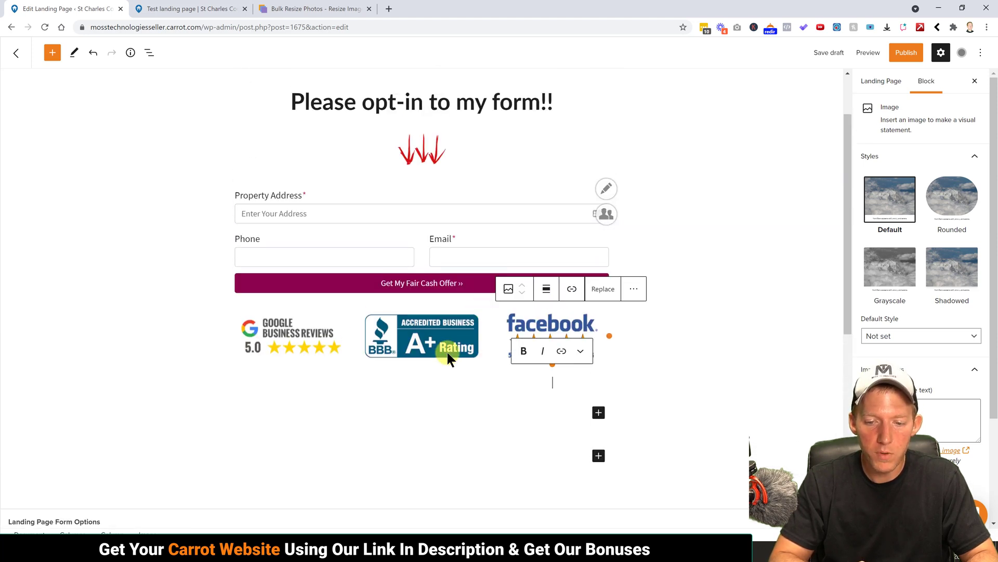
{"action": "scroll", "coordinate": [438, 399], "scroll_direction": "up", "scroll_amount": 2}
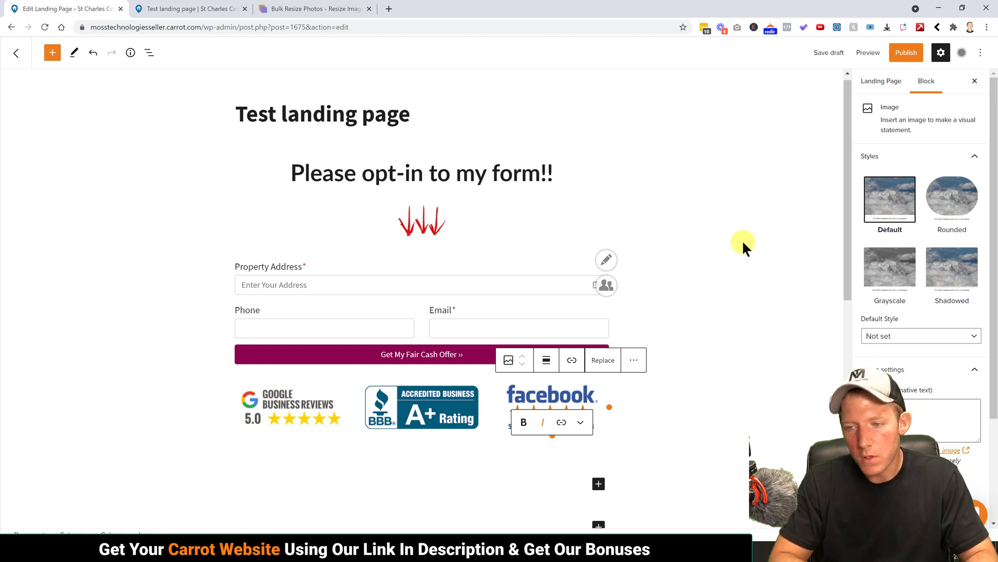
Preview the landing page and compare it with the editor tab
{"action": "left_click", "coordinate": [868, 53]}
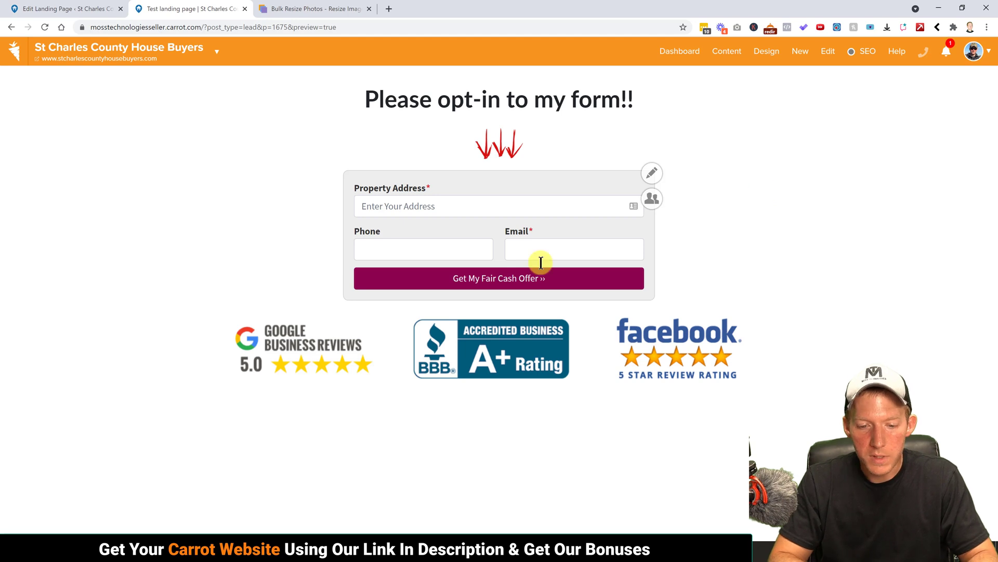
{"action": "left_click", "coordinate": [86, 12]}
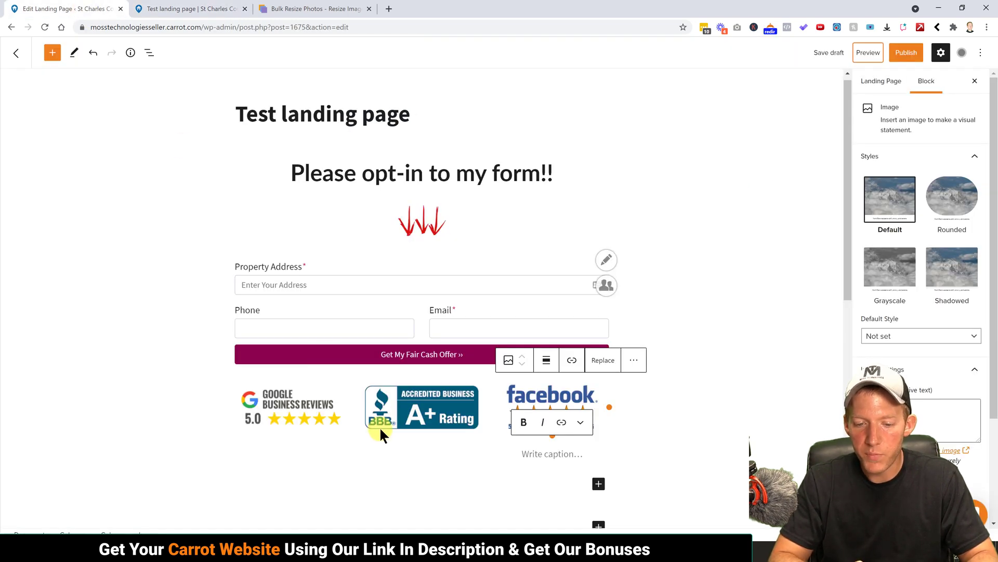
{"action": "left_click", "coordinate": [169, 10]}
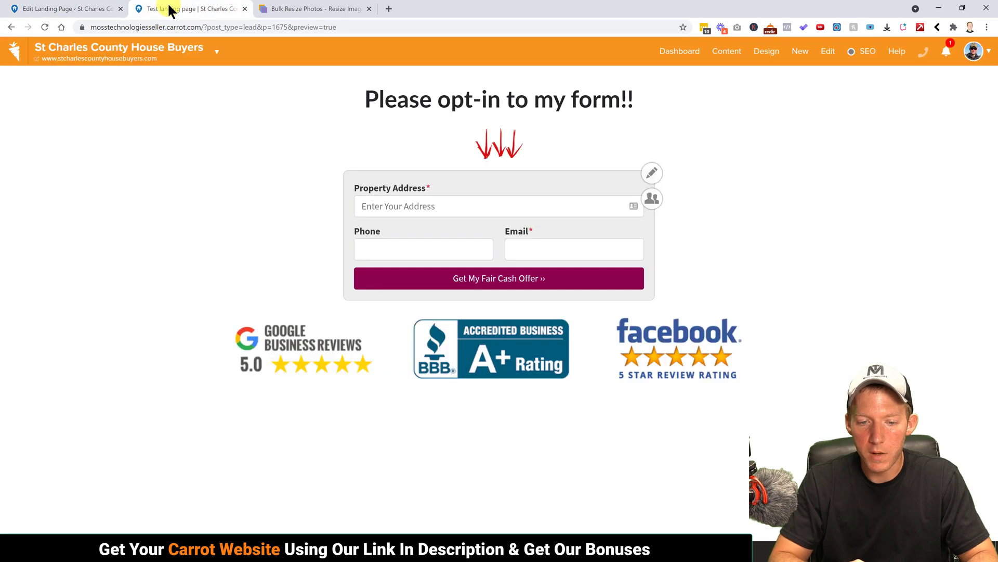
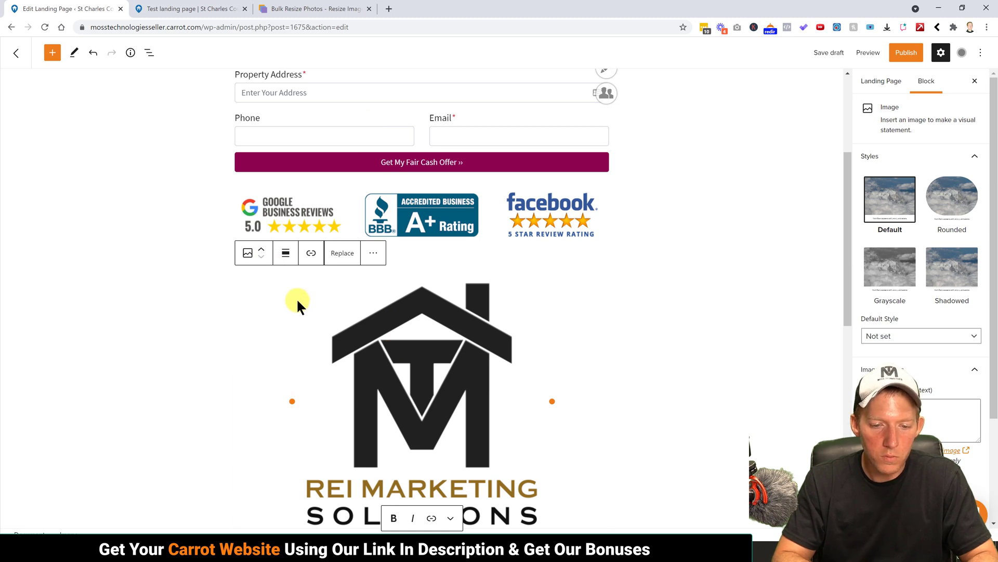
Move the REI Marketing Solutions logo block up one position toward the review badges
{"action": "left_click", "coordinate": [262, 250]}
Move the logo up two positions above the opt-in heading and check it in the preview
{"action": "left_click", "coordinate": [262, 252]}
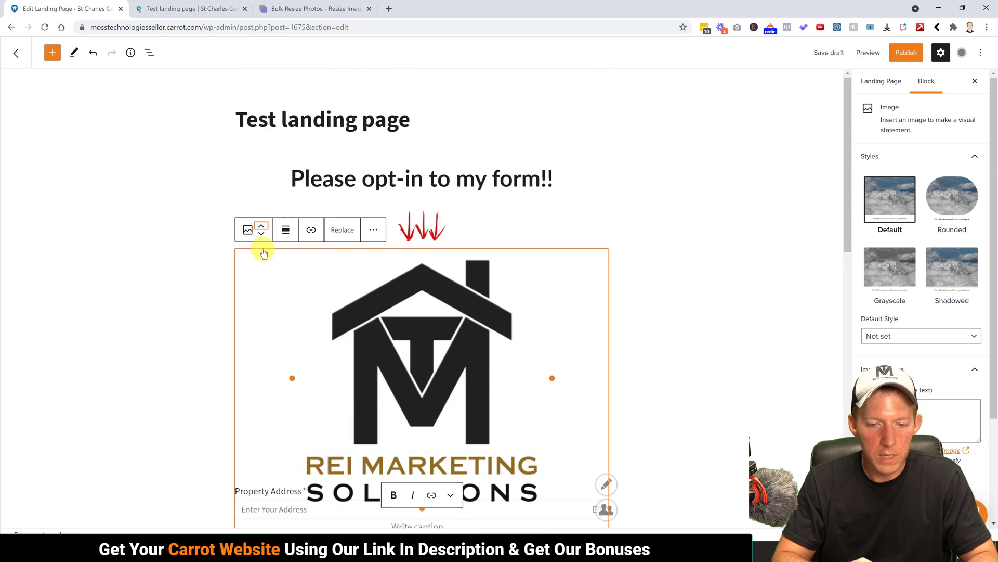
{"action": "left_click", "coordinate": [263, 252]}
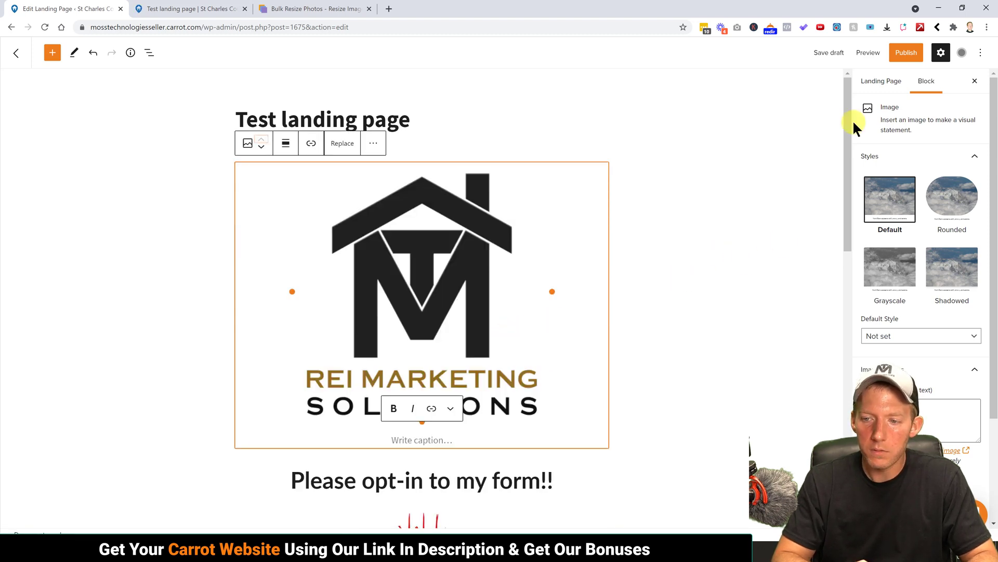
{"action": "left_click", "coordinate": [868, 53]}
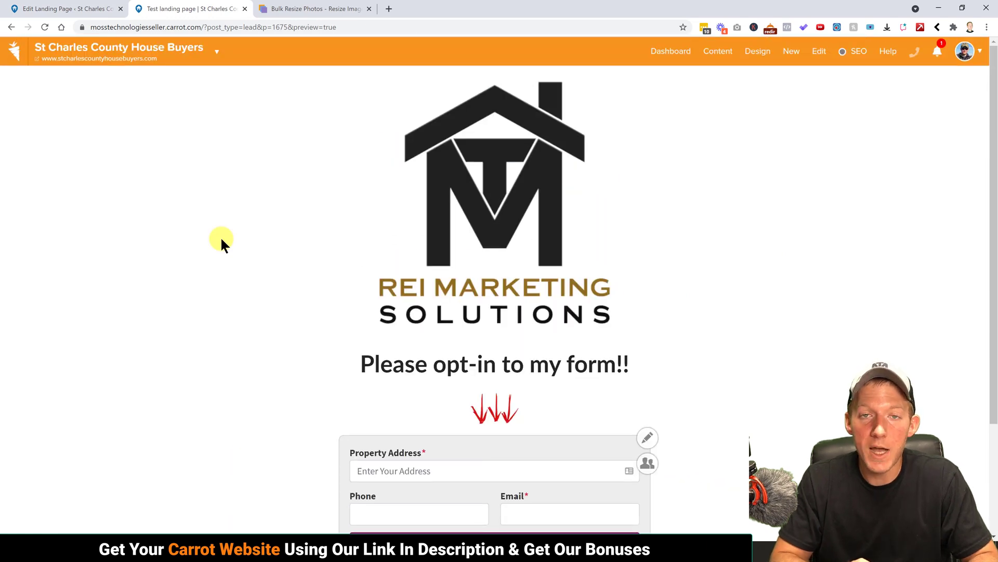
{"action": "left_click", "coordinate": [76, 9]}
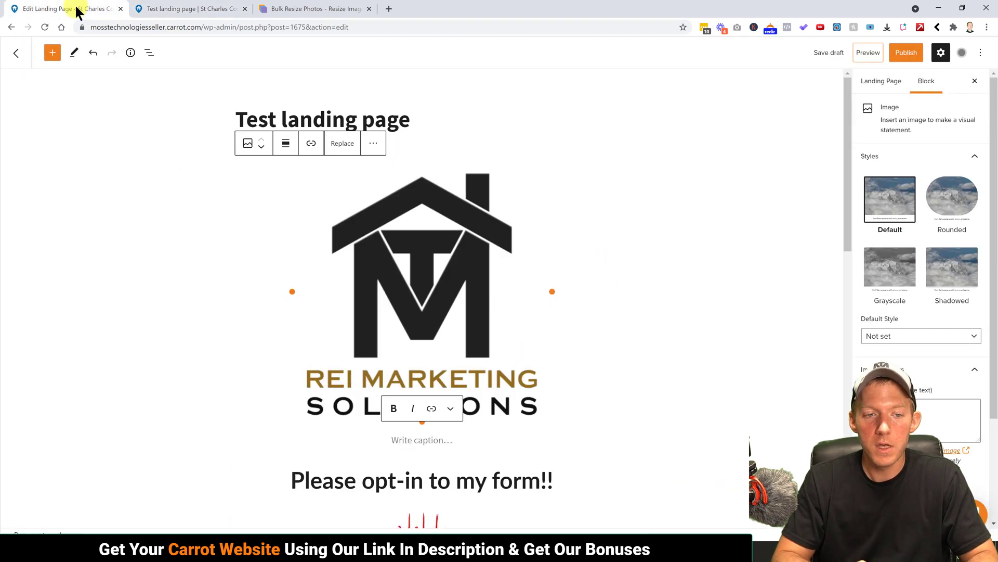
{"action": "left_click", "coordinate": [429, 417]}
Resize the logo much smaller and review the updated layout in the preview
{"action": "left_click_drag", "start_coordinate": [429, 417], "coordinate": [445, 268]}
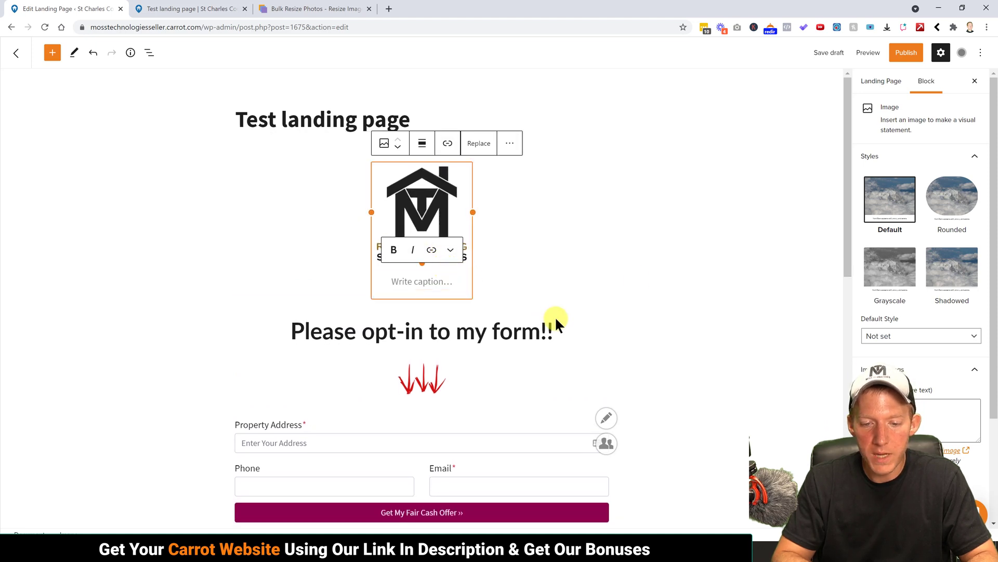
{"action": "left_click", "coordinate": [700, 261]}
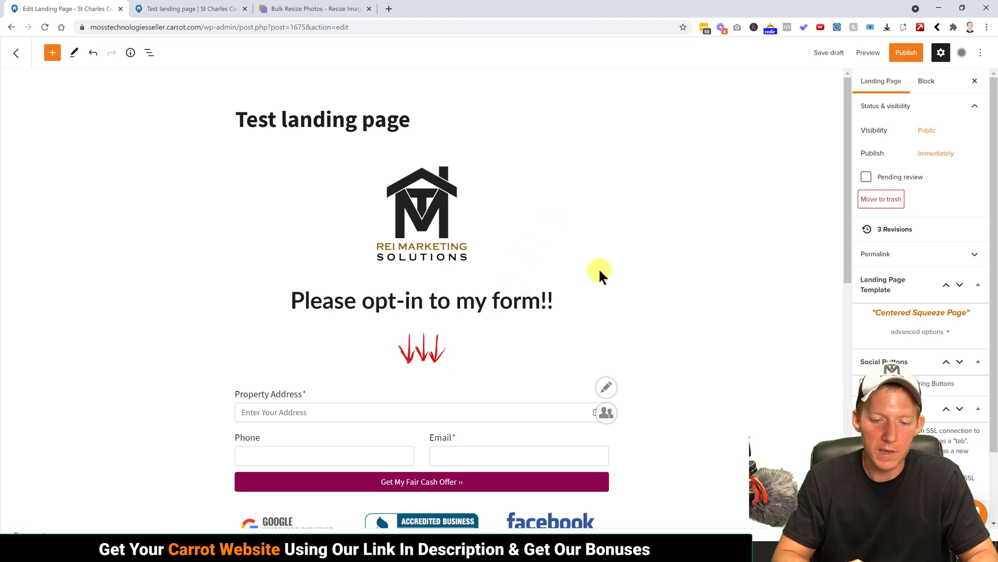
{"action": "scroll", "coordinate": [600, 272], "scroll_direction": "down", "scroll_amount": 1}
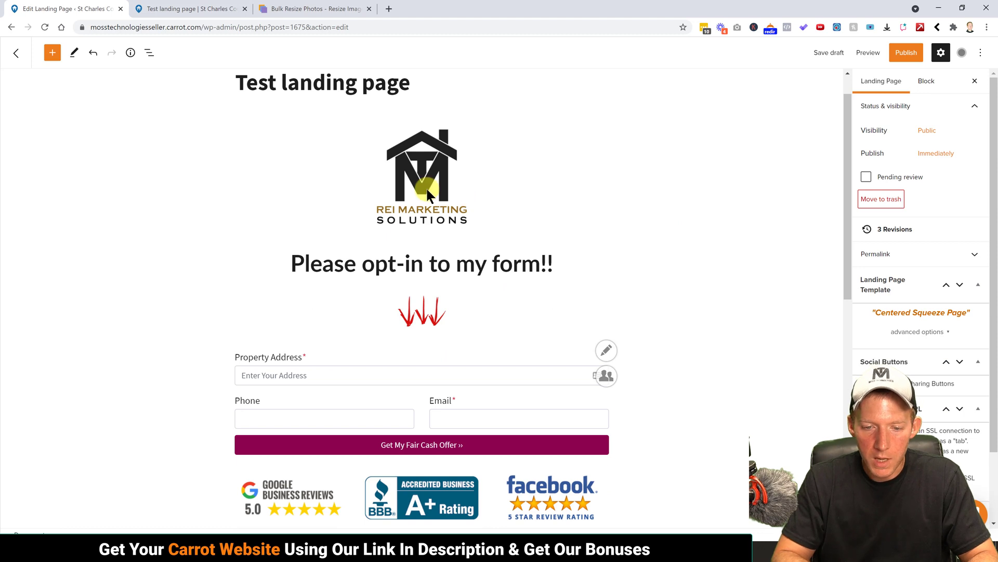
{"action": "scroll", "coordinate": [676, 235], "scroll_direction": "down", "scroll_amount": 1}
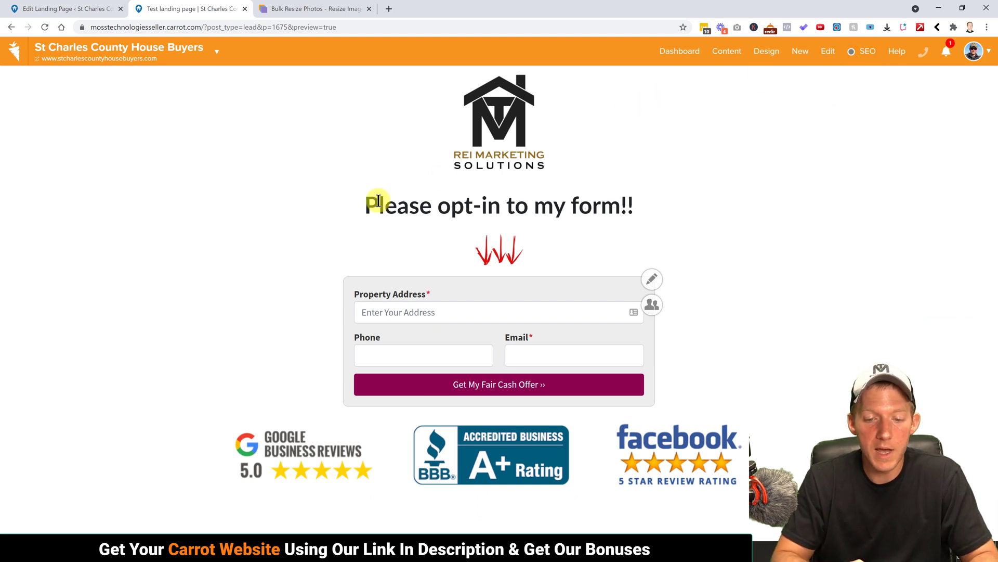
Check the 'Please opt-in to my form!!' heading in the preview, then go back to the editor
{"action": "left_click_drag", "start_coordinate": [363, 206], "coordinate": [639, 208]}
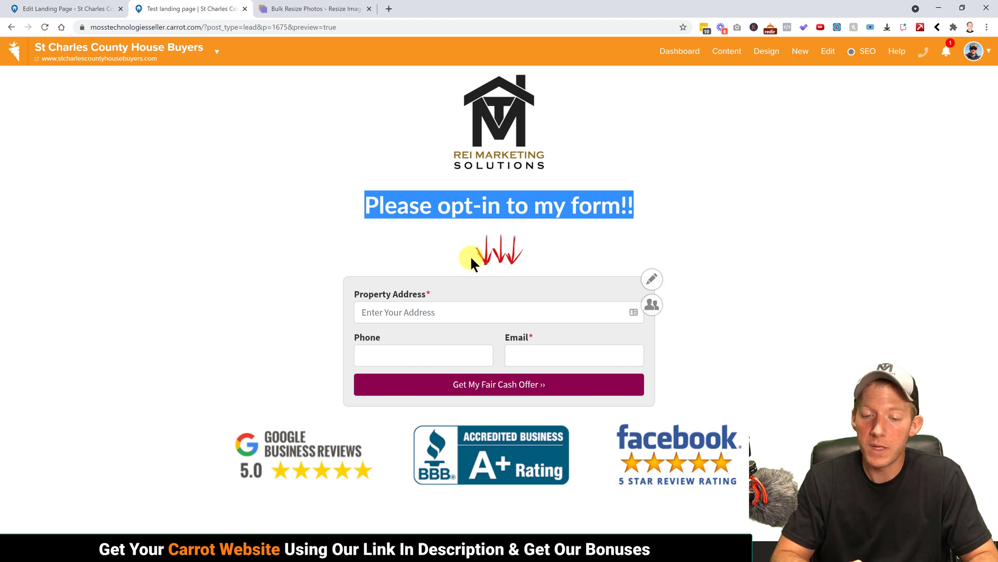
{"action": "left_click", "coordinate": [649, 232]}
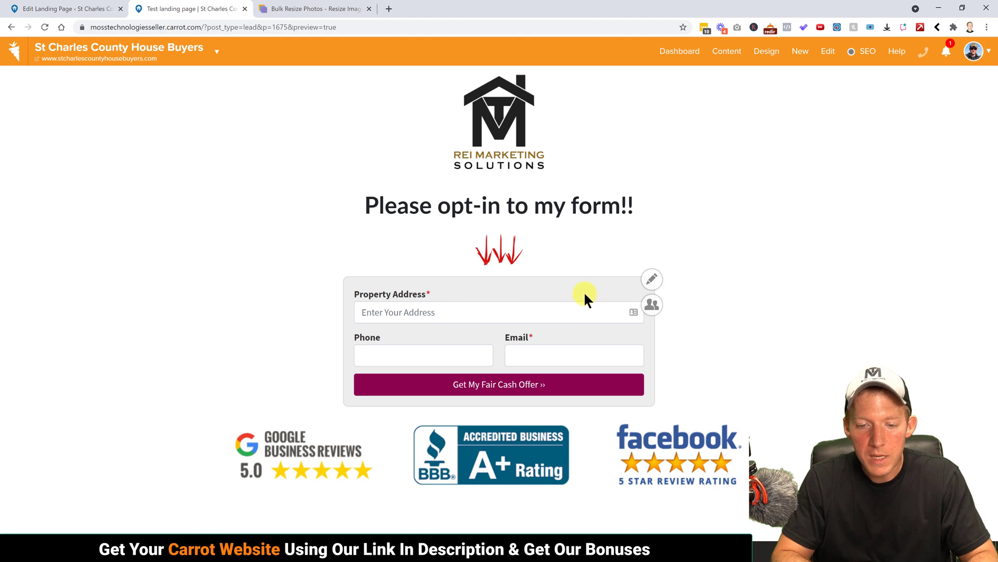
{"action": "left_click", "coordinate": [80, 11]}
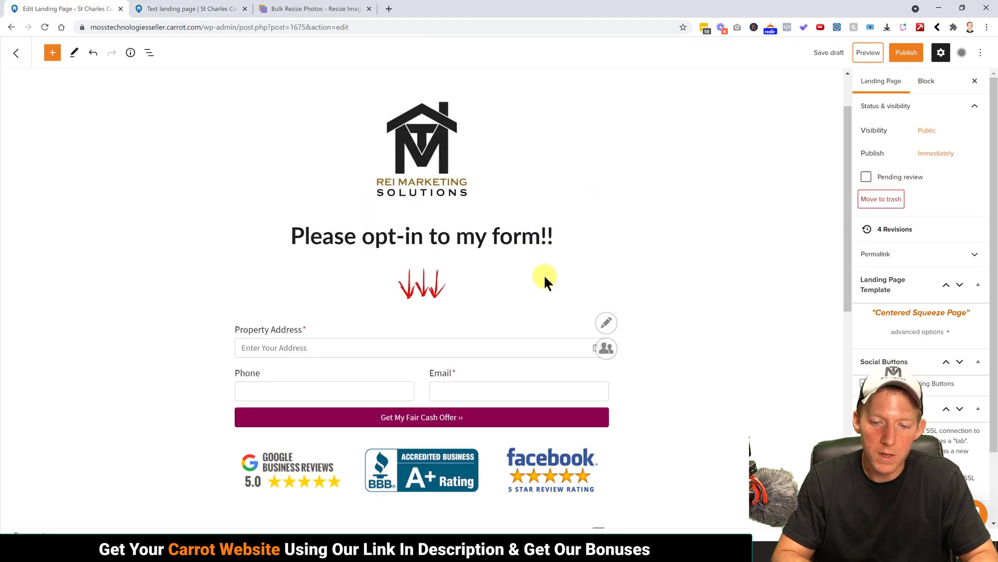
Add a 'Call us' line with the phone number below the opt-in heading
{"action": "left_click", "coordinate": [562, 237]}
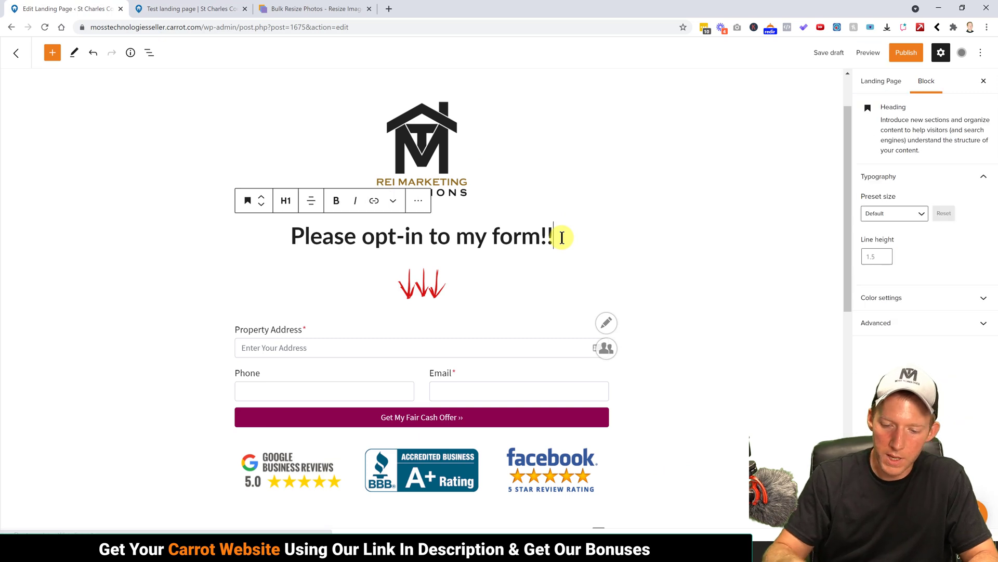
{"action": "key", "text": "Return"}
{"action": "type", "text": "Call us 555-555"}
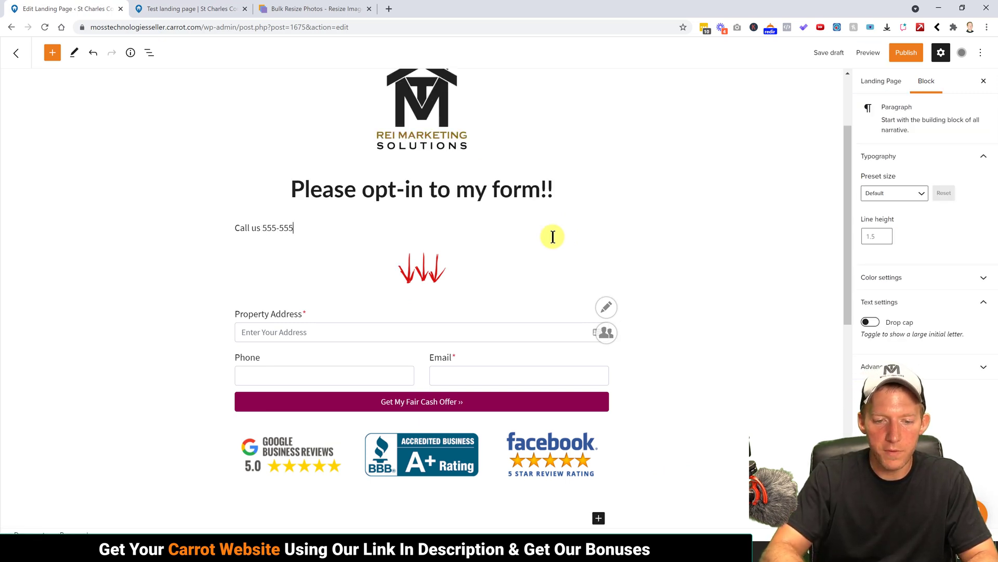
{"action": "type", "text": "-5555"}
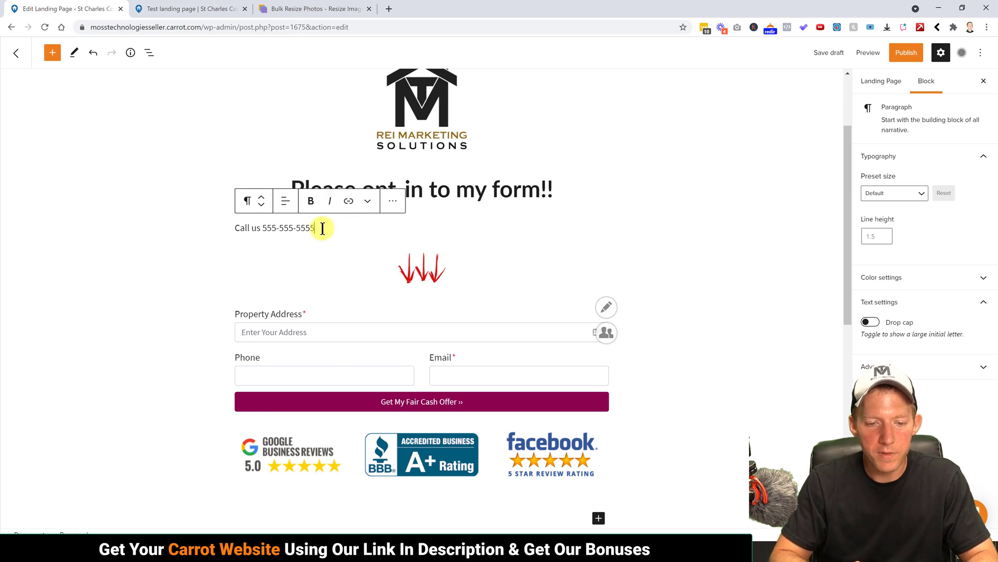
{"action": "left_click_drag", "start_coordinate": [323, 229], "coordinate": [233, 228]}
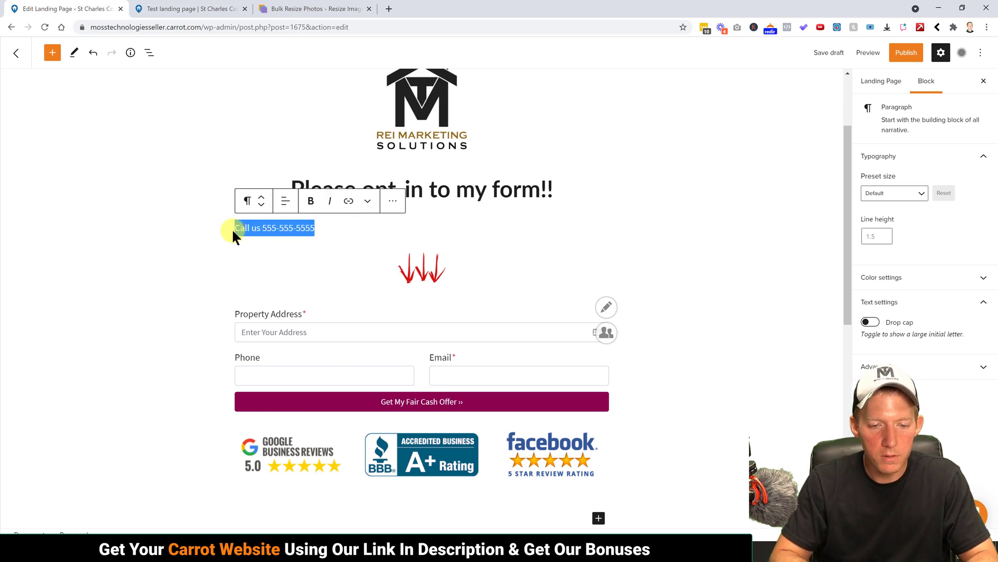
Convert the Call us line into a heading and align it center
{"action": "left_click", "coordinate": [251, 206]}
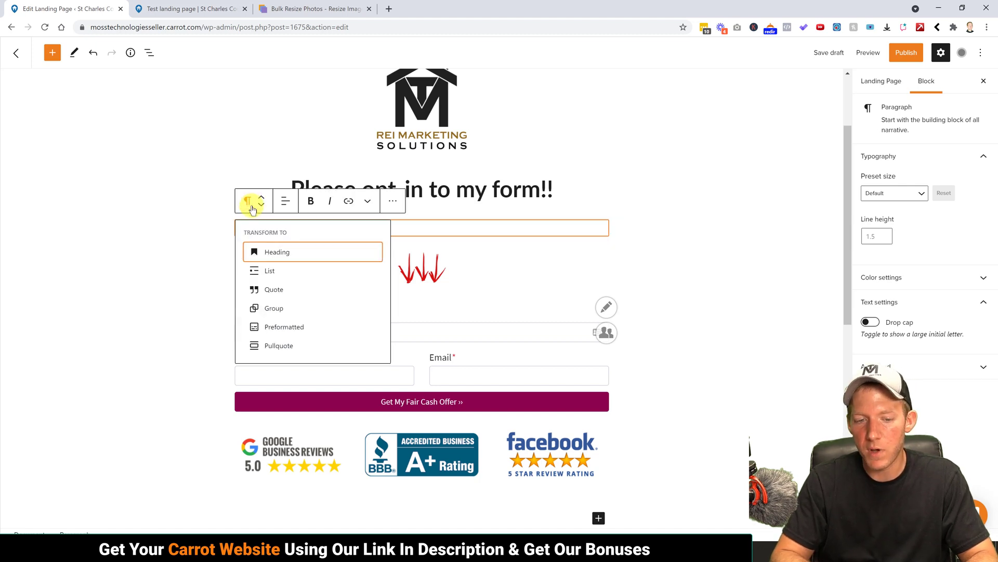
{"action": "left_click", "coordinate": [275, 253]}
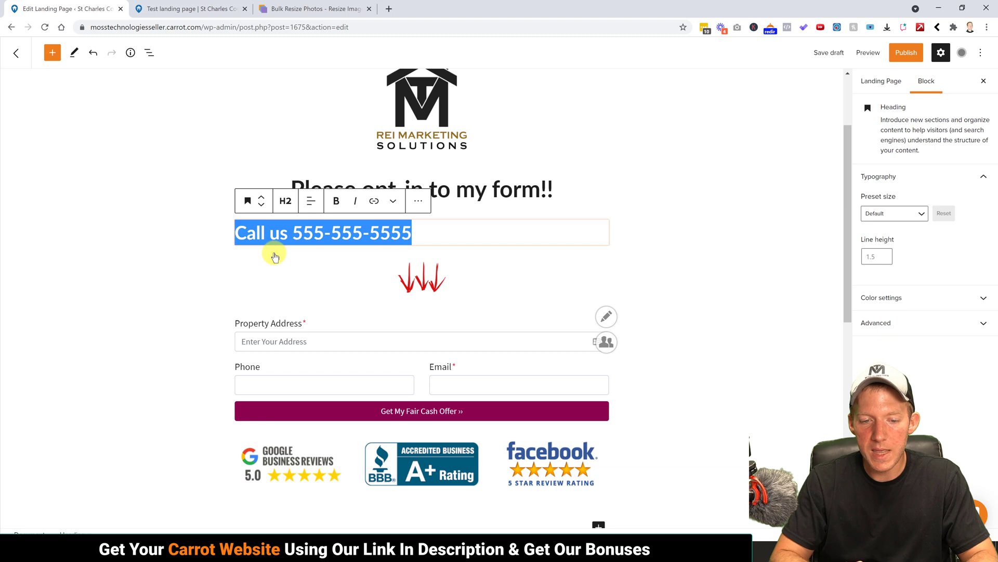
{"action": "left_click", "coordinate": [286, 203]}
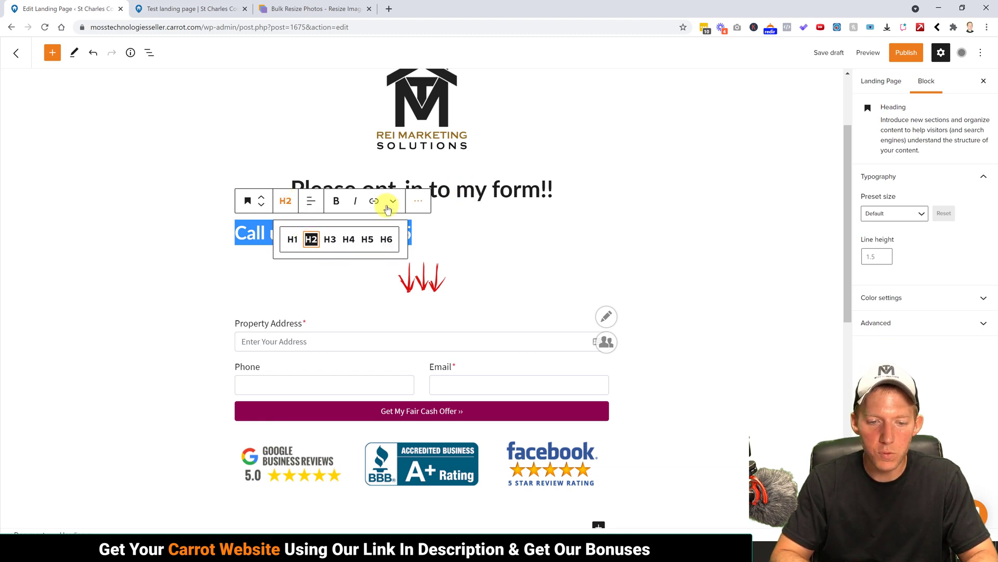
{"action": "left_click", "coordinate": [311, 202]}
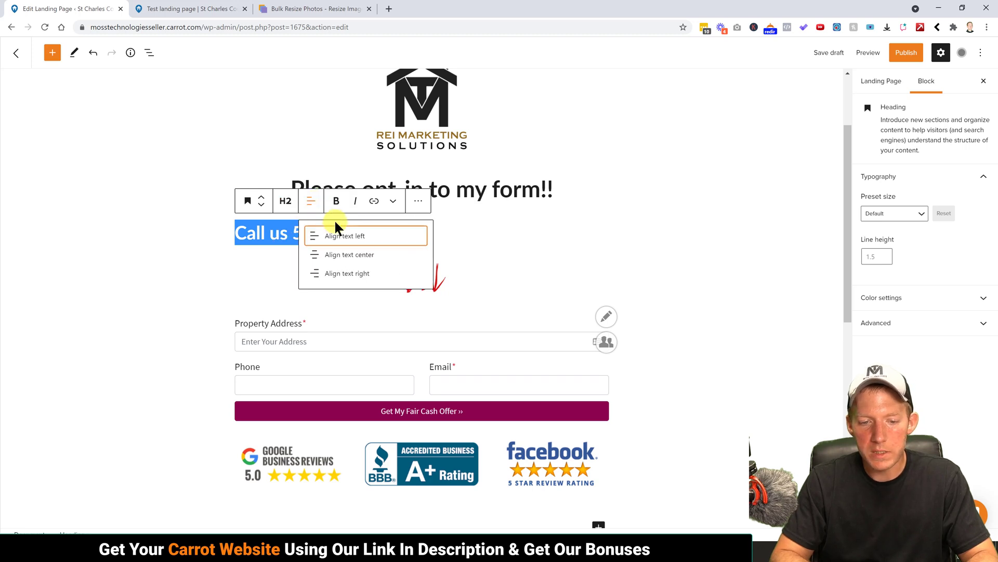
{"action": "left_click", "coordinate": [343, 253]}
{"action": "left_click", "coordinate": [563, 218]}
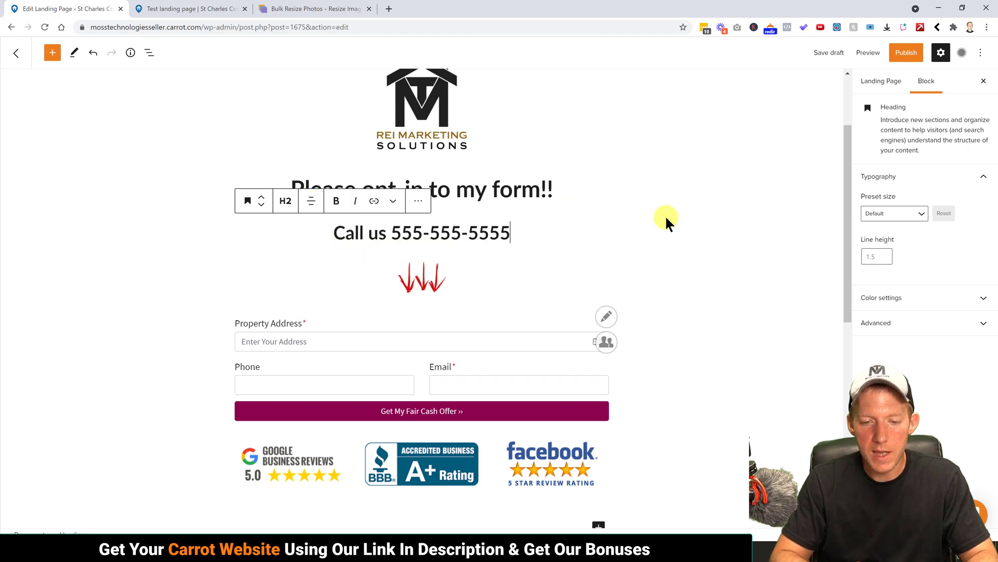
{"action": "left_click", "coordinate": [677, 215]}
{"action": "left_click", "coordinate": [457, 194]}
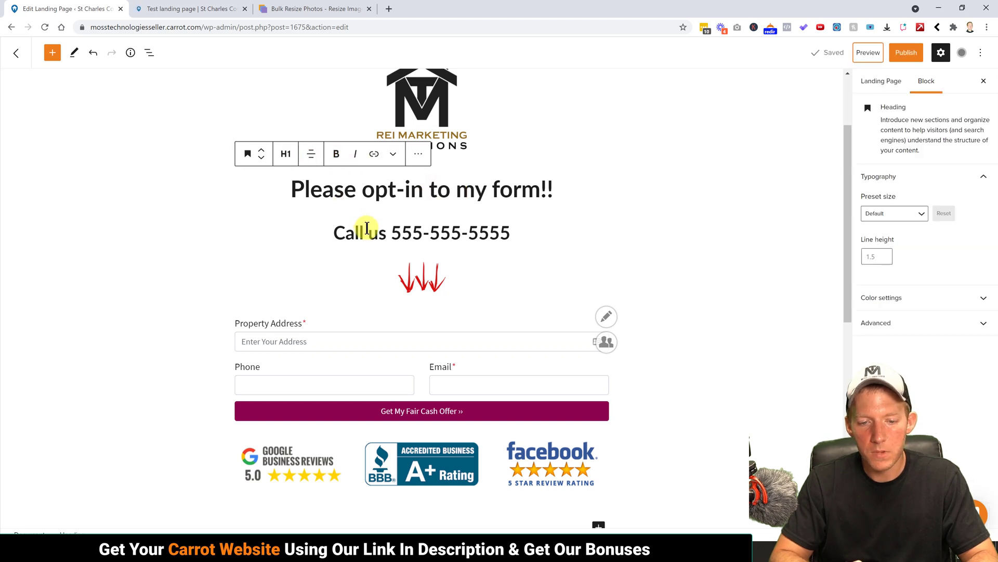
Deselect the Call us heading and scroll down to the Landing Page Form Options and SEO Settings panels
{"action": "left_click", "coordinate": [341, 230]}
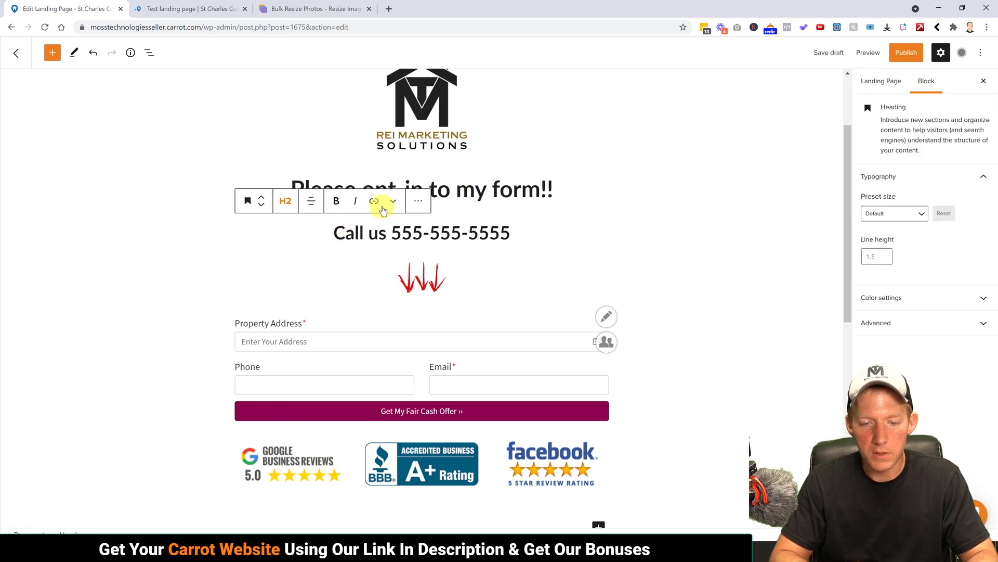
{"action": "left_click", "coordinate": [765, 234]}
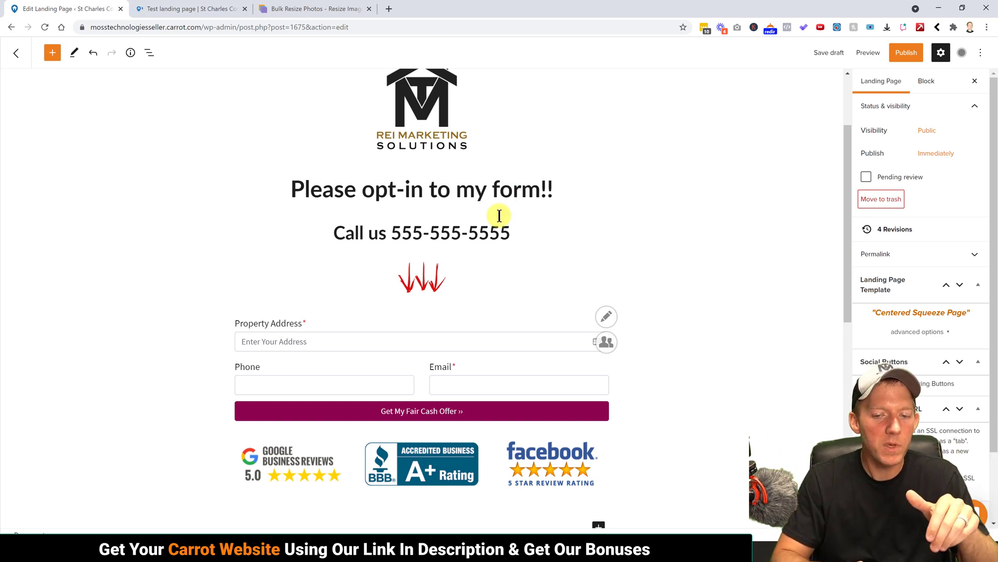
{"action": "scroll", "coordinate": [749, 223], "scroll_direction": "up", "scroll_amount": 2}
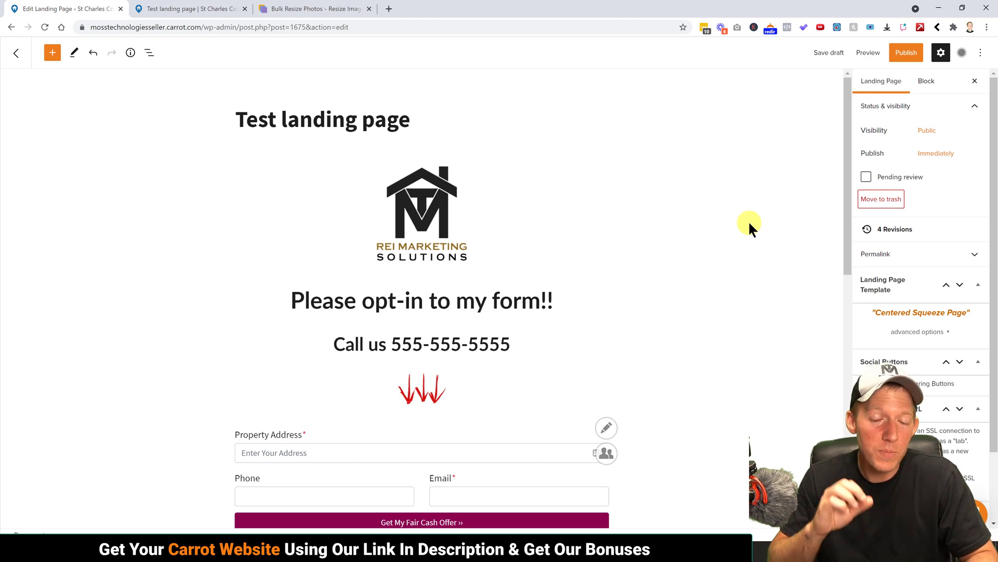
{"action": "scroll", "coordinate": [750, 225], "scroll_direction": "down", "scroll_amount": 4}
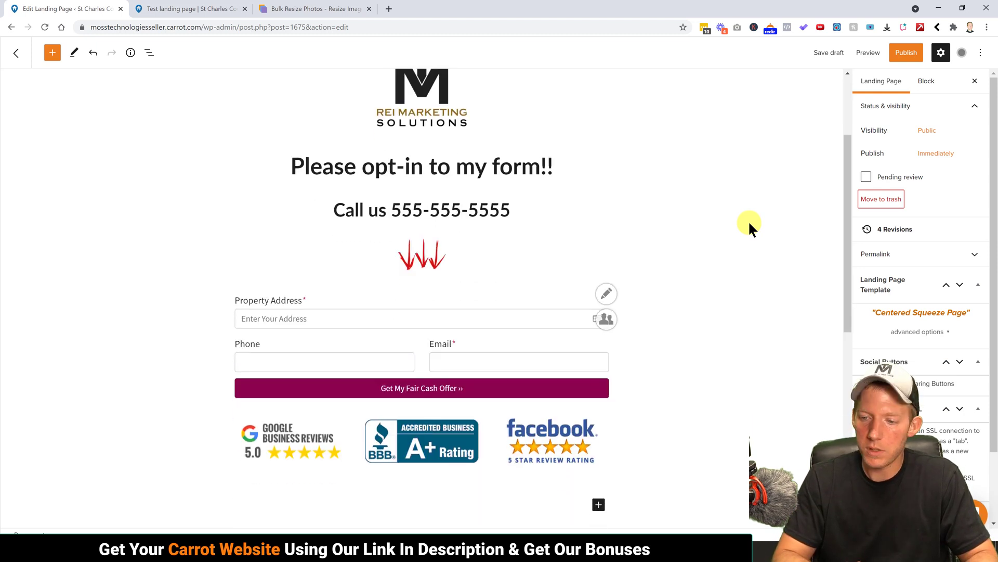
{"action": "scroll", "coordinate": [748, 220], "scroll_direction": "down", "scroll_amount": 6}
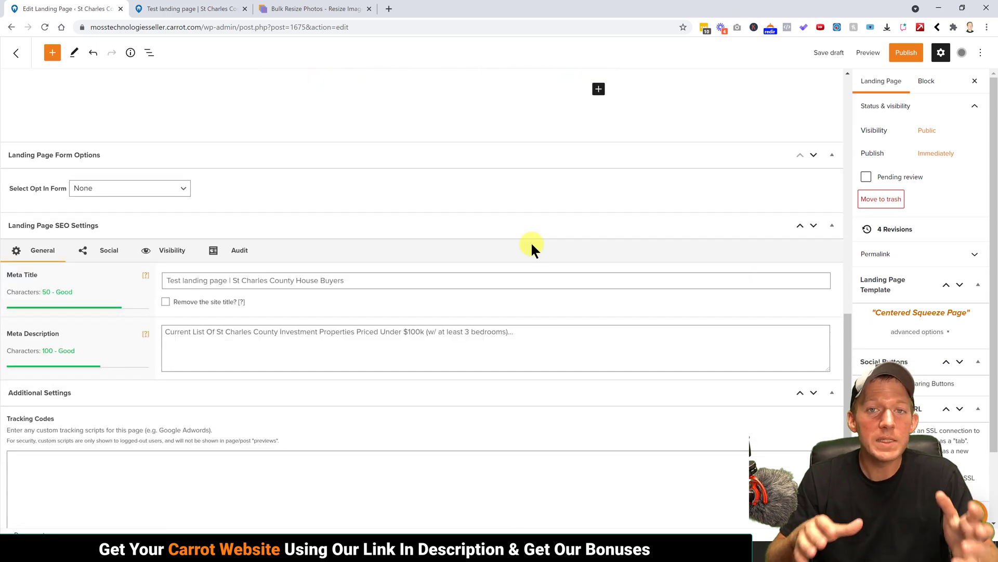
Set Indexing to noindex under the SEO Settings Visibility tab, then scroll back up to the page
{"action": "left_click", "coordinate": [204, 288]}
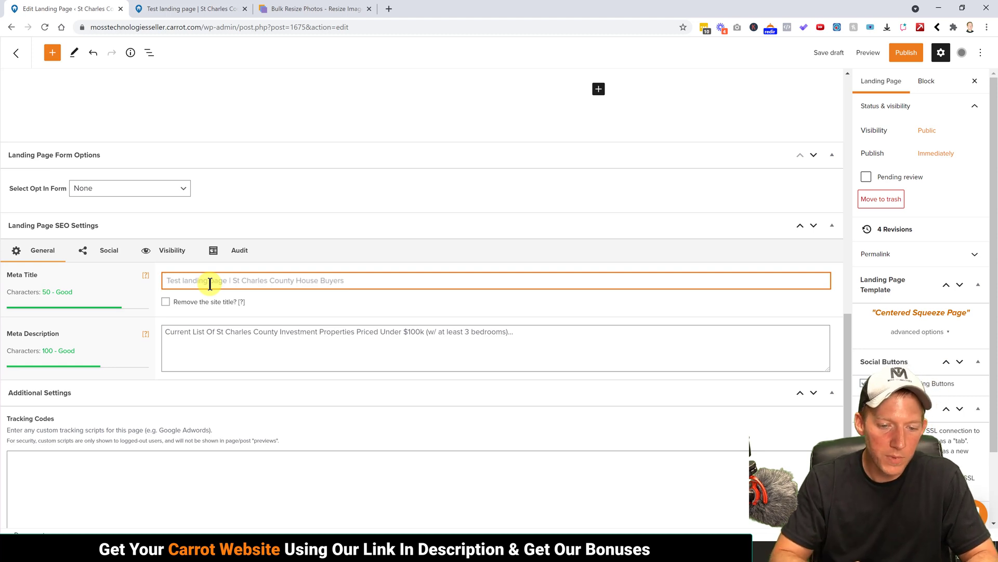
{"action": "left_click", "coordinate": [171, 252]}
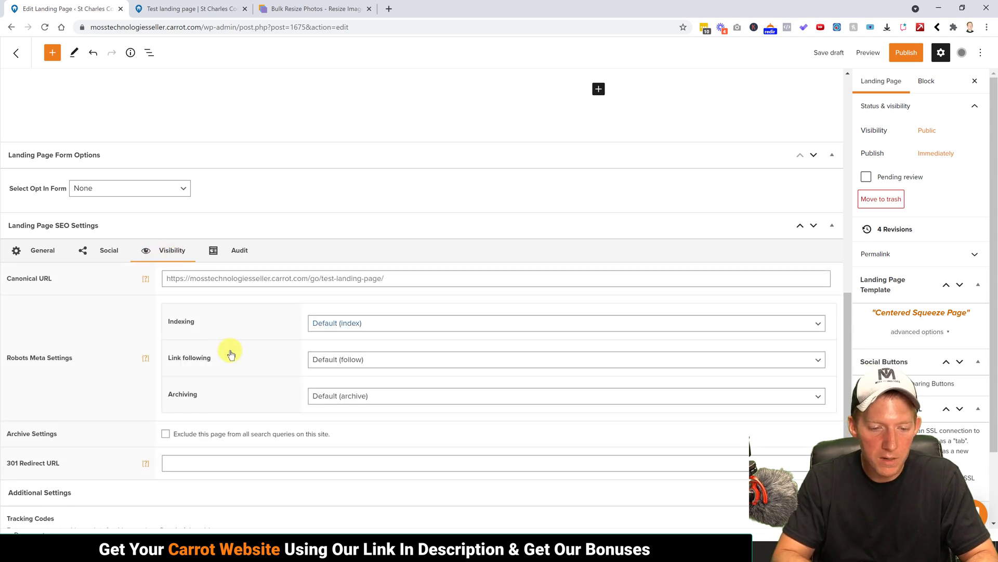
{"action": "left_click", "coordinate": [343, 324]}
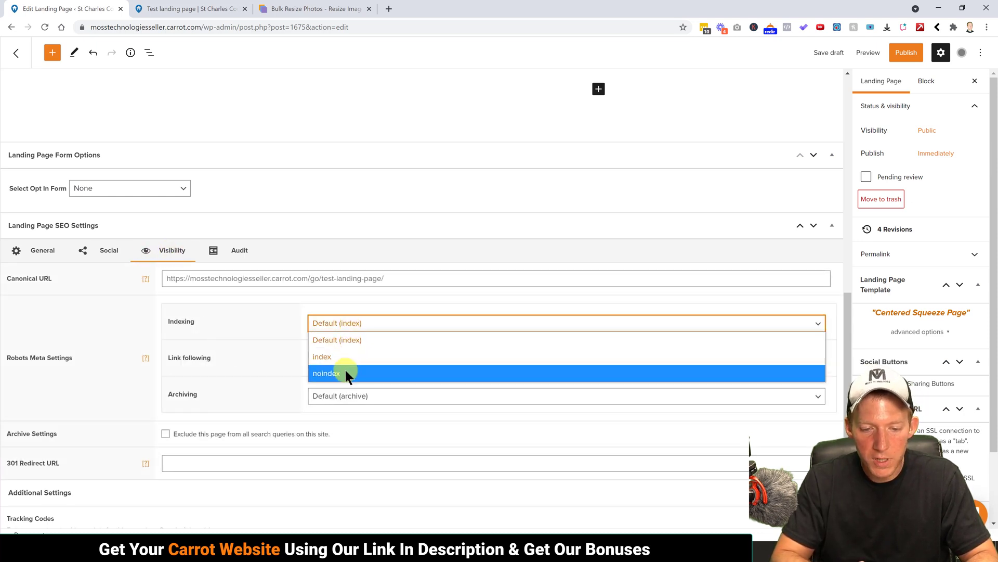
{"action": "left_click", "coordinate": [346, 369]}
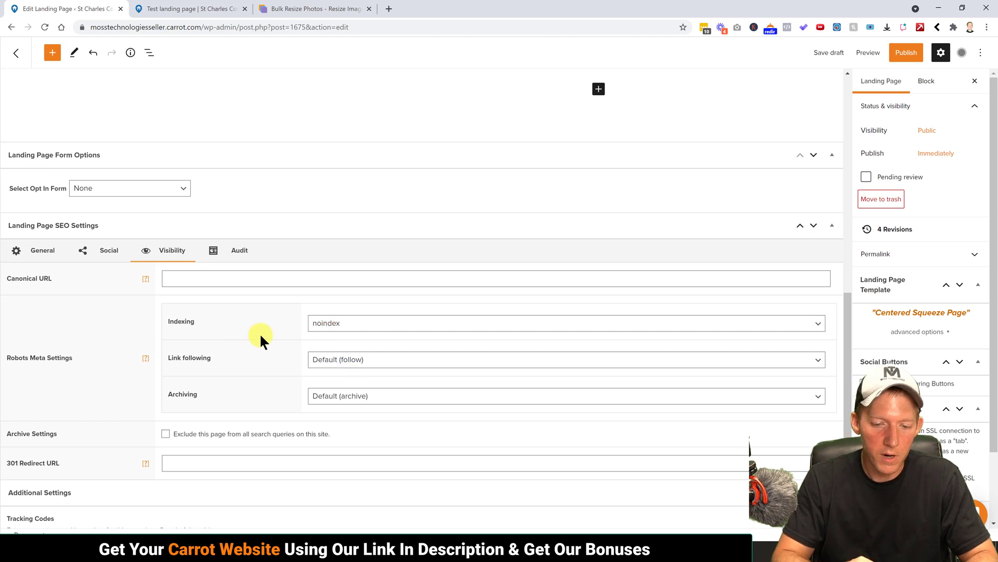
{"action": "scroll", "coordinate": [260, 333], "scroll_direction": "down", "scroll_amount": 1}
{"action": "scroll", "coordinate": [260, 332], "scroll_direction": "down", "scroll_amount": 1}
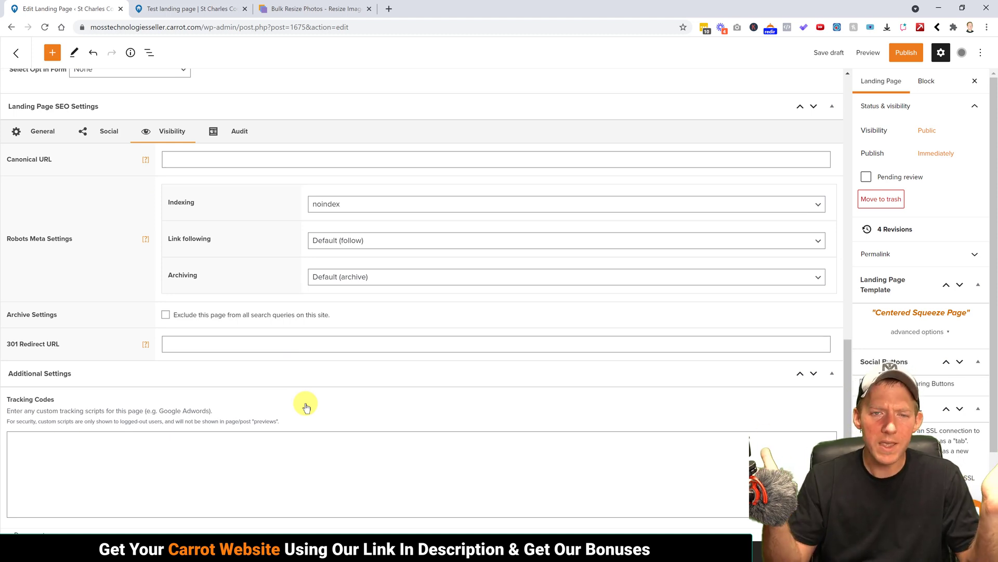
{"action": "scroll", "coordinate": [307, 407], "scroll_direction": "up", "scroll_amount": 6}
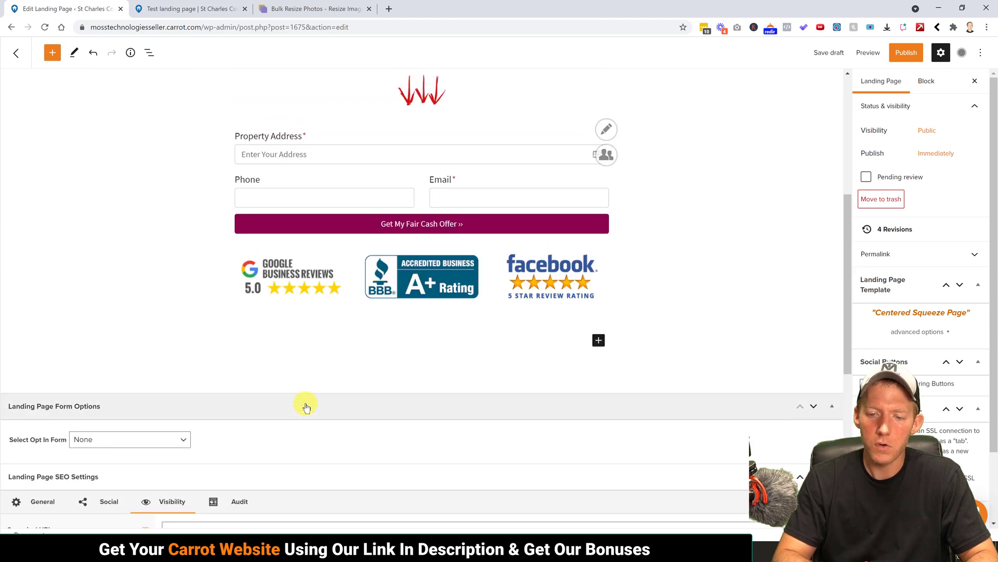
{"action": "scroll", "coordinate": [770, 250], "scroll_direction": "up", "scroll_amount": 3}
{"action": "scroll", "coordinate": [775, 276], "scroll_direction": "up", "scroll_amount": 1}
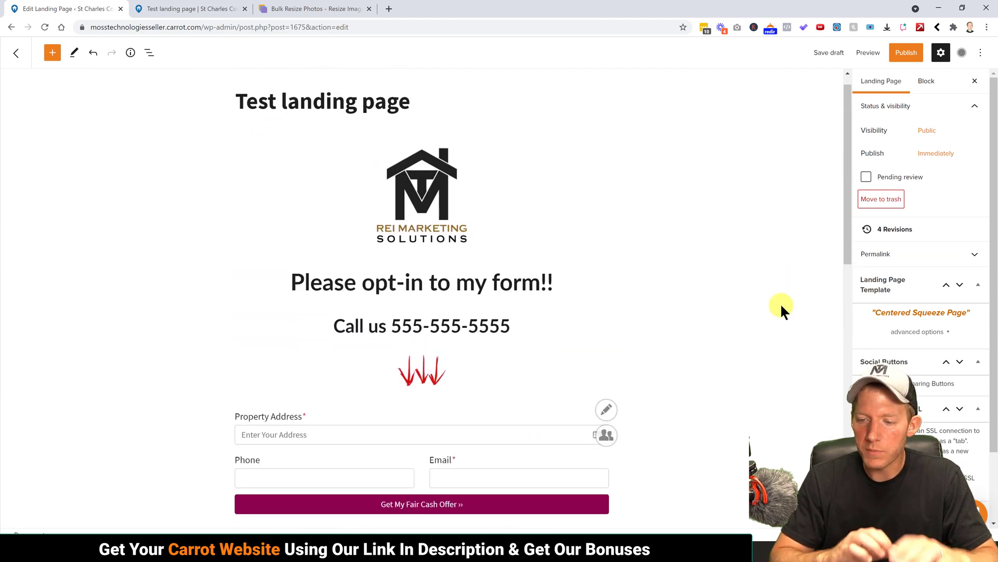